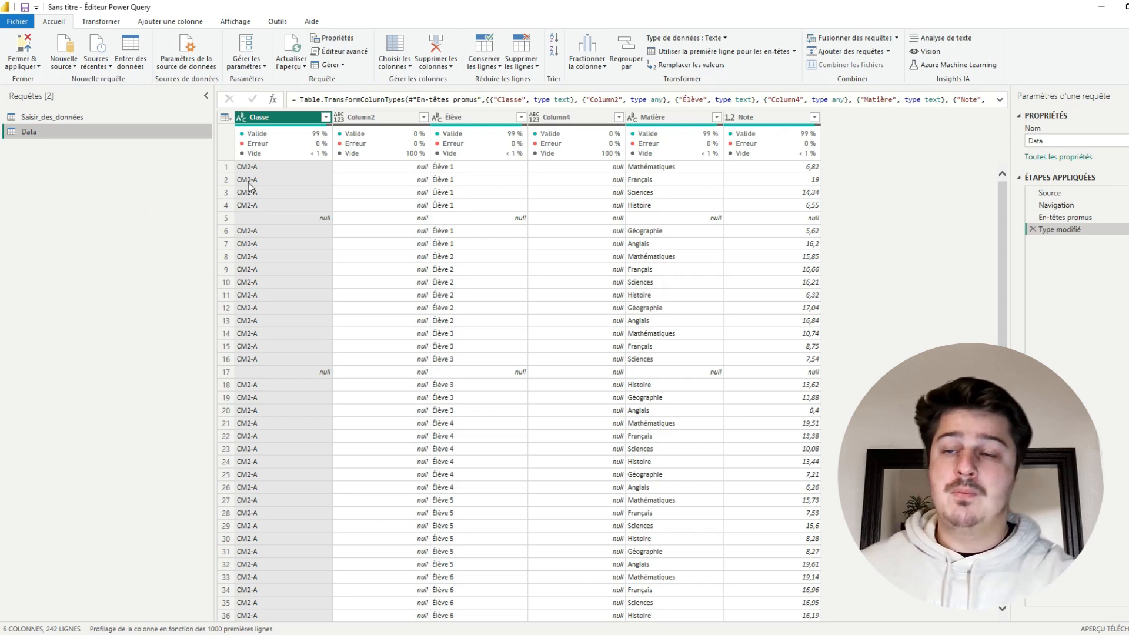
right_click(66, 187)
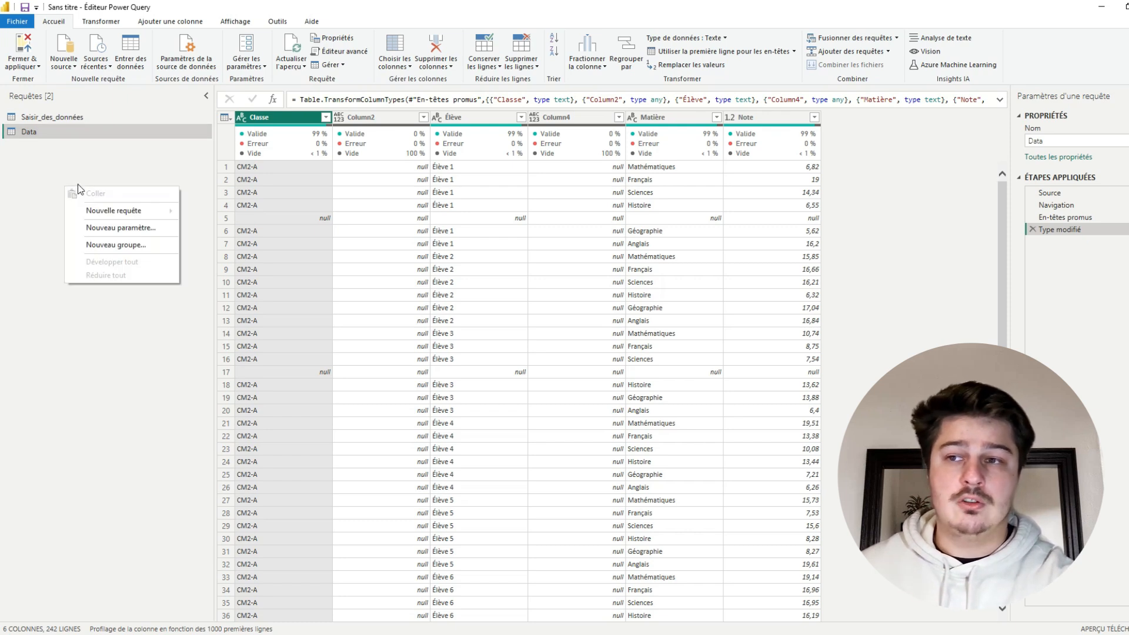
click(130, 211)
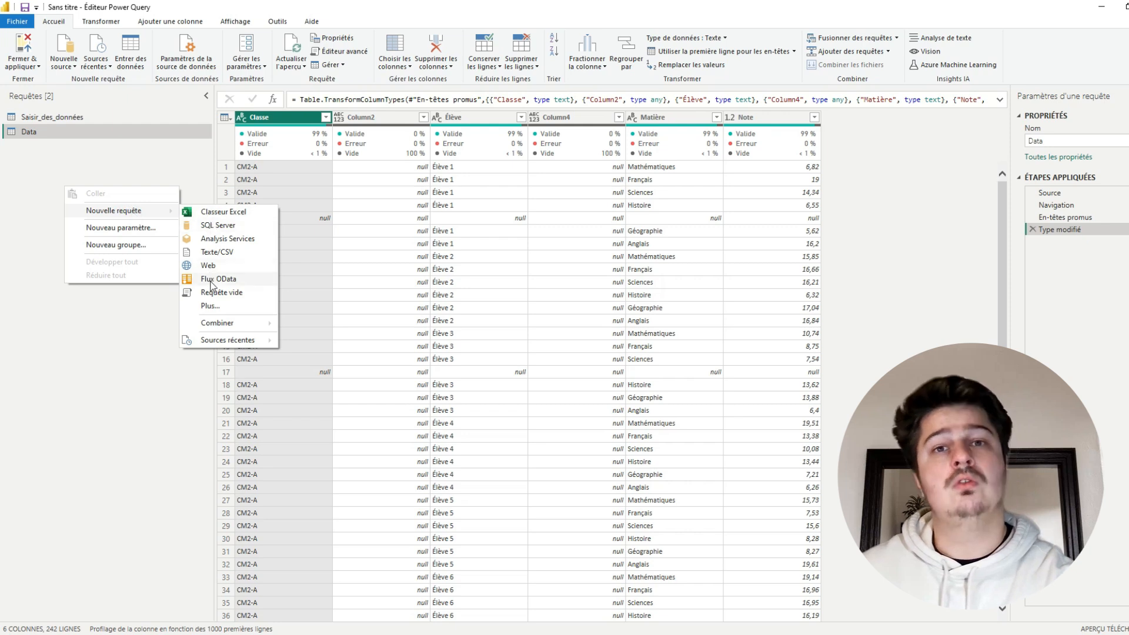
click(210, 306)
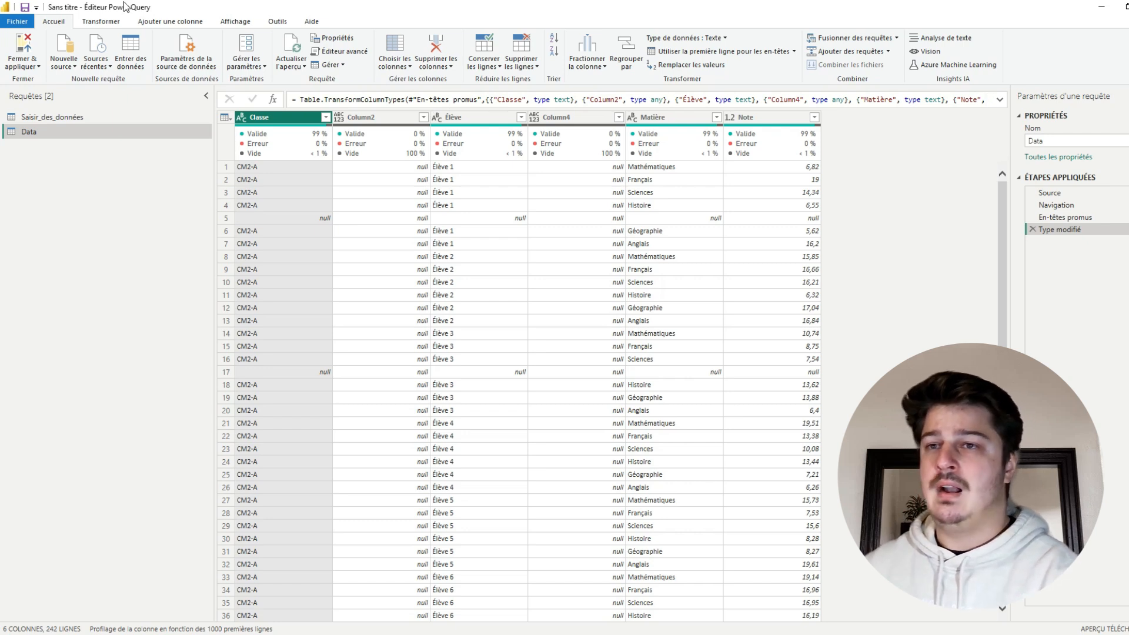
drag(180, 12, 296, 96)
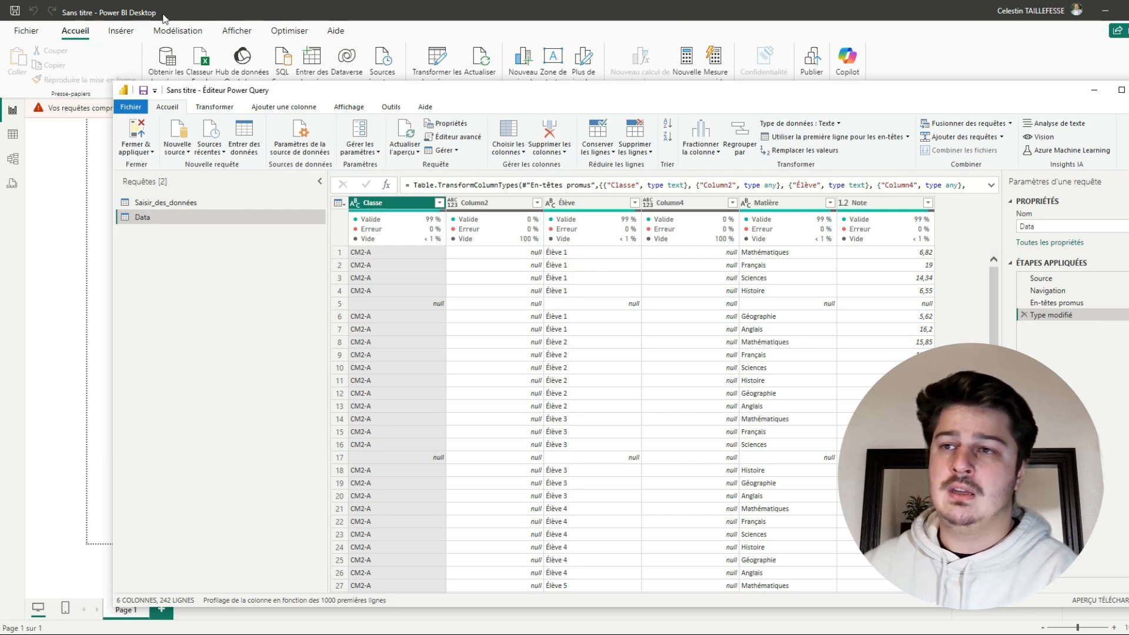
drag(306, 91, 518, 73)
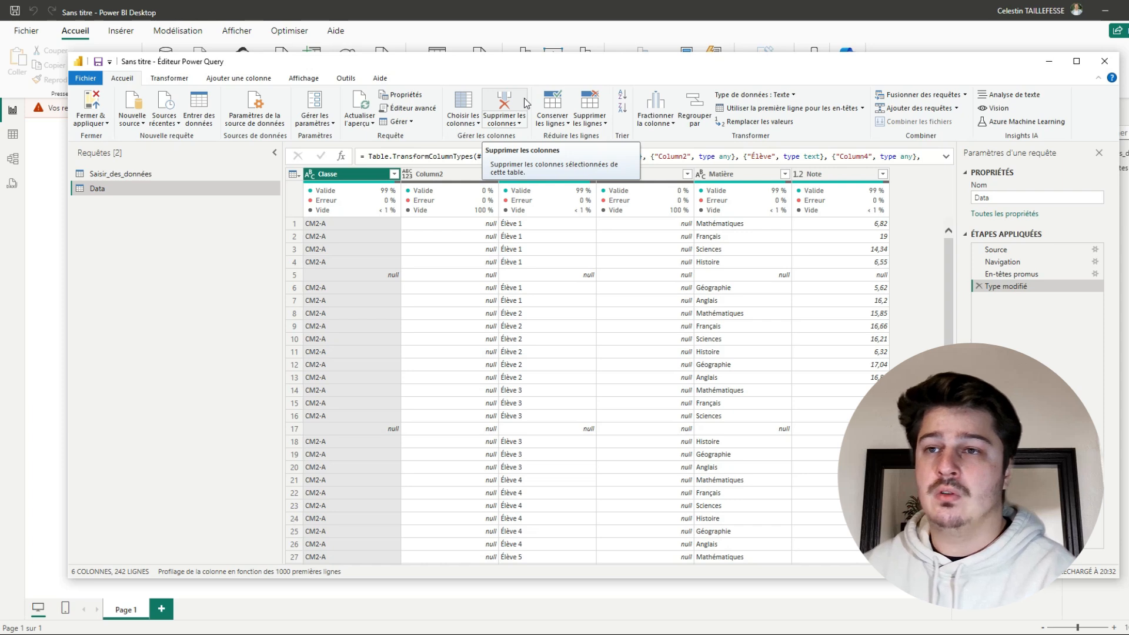
click(88, 73)
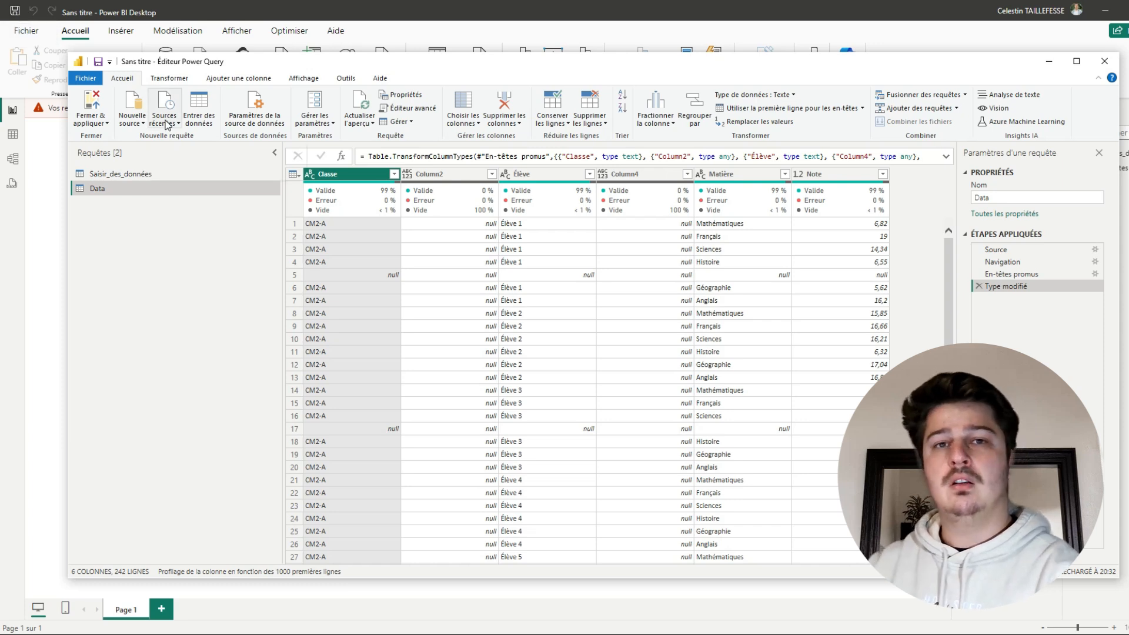
drag(454, 61, 455, 6)
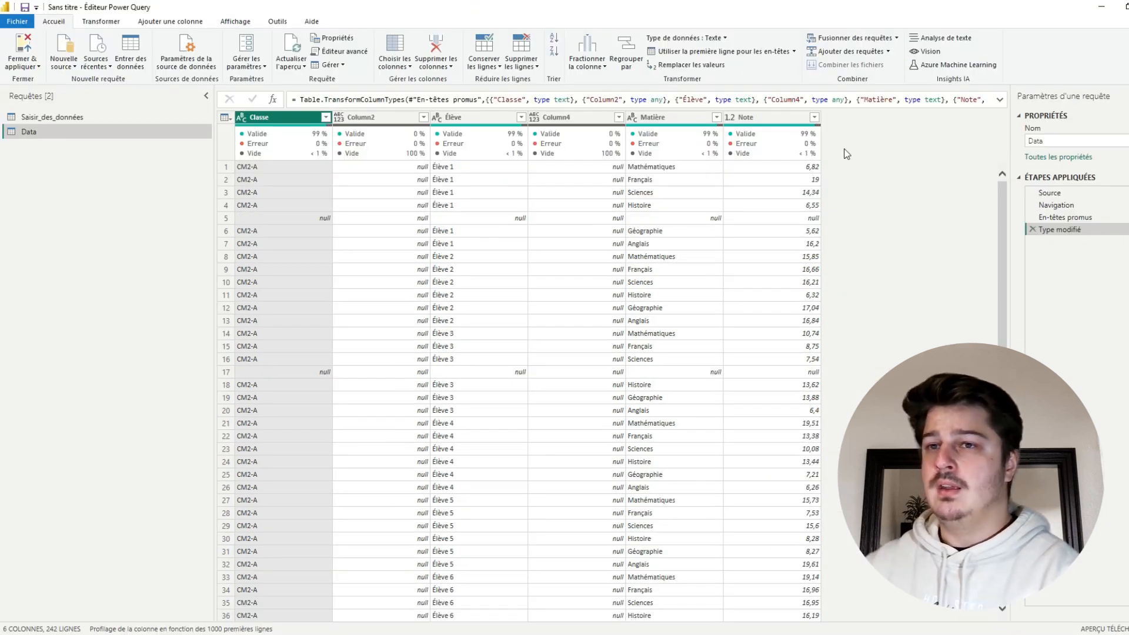
mouse_move(818, 141)
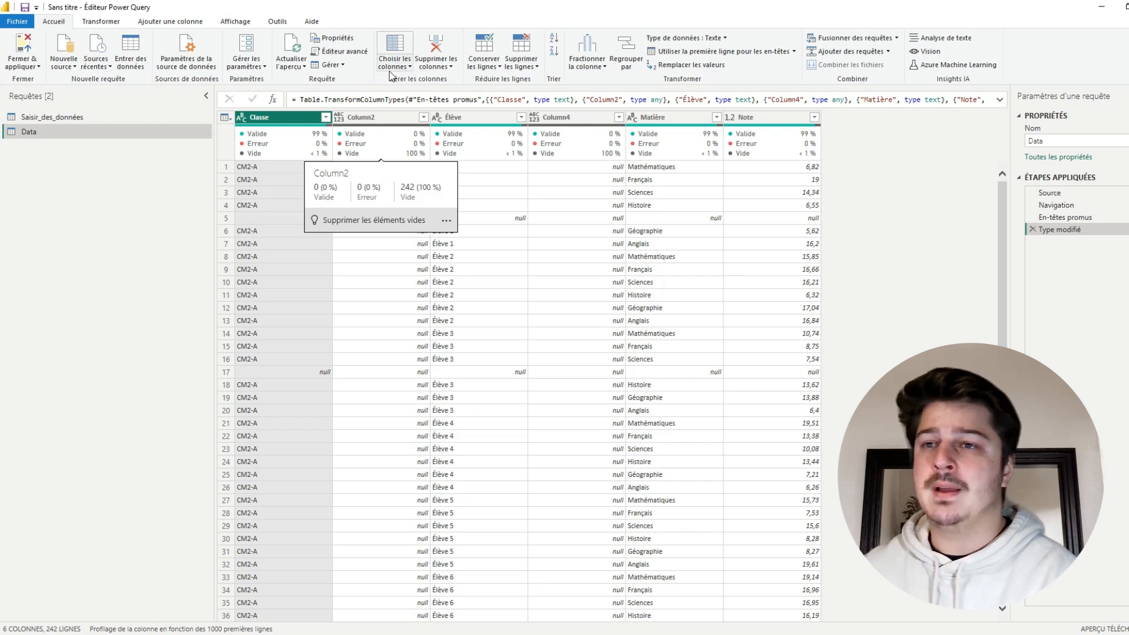
click(102, 26)
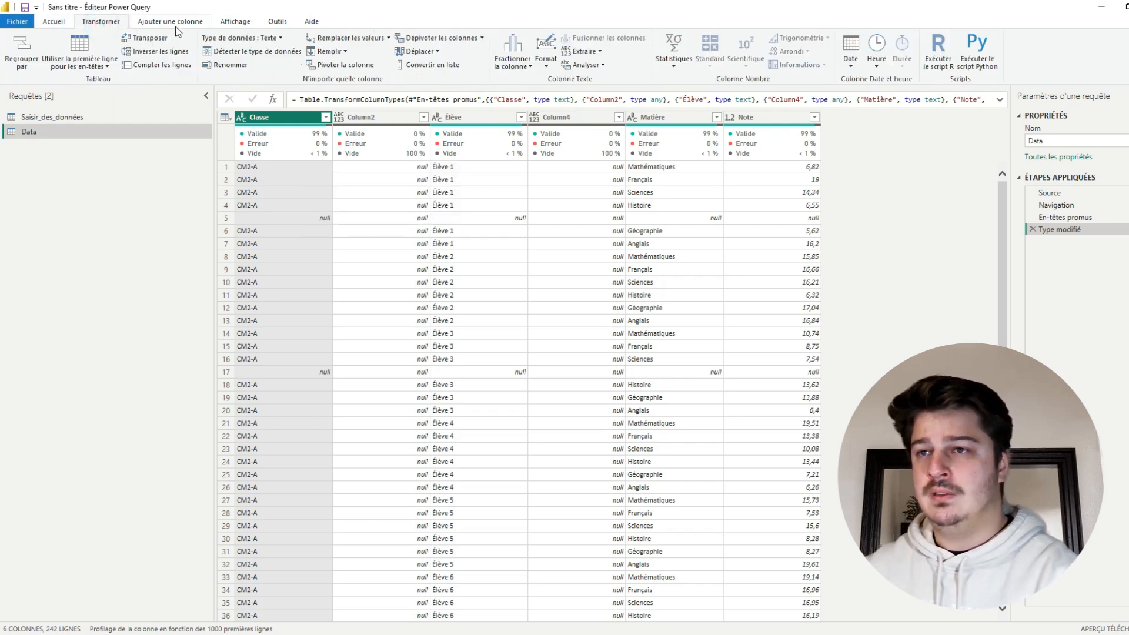
click(54, 21)
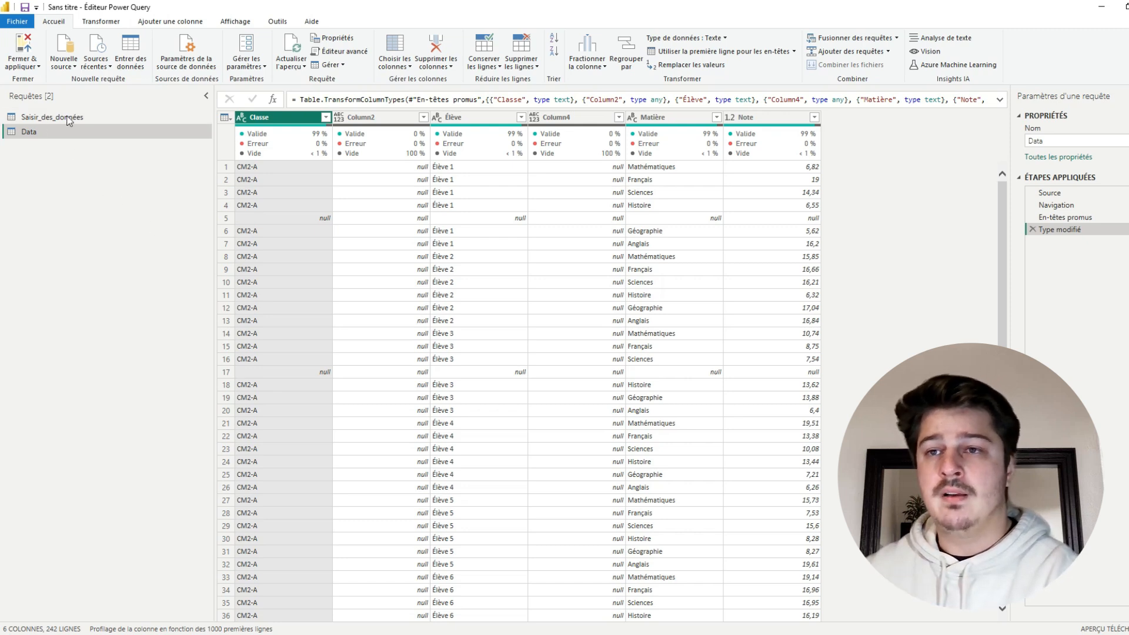
right_click(74, 182)
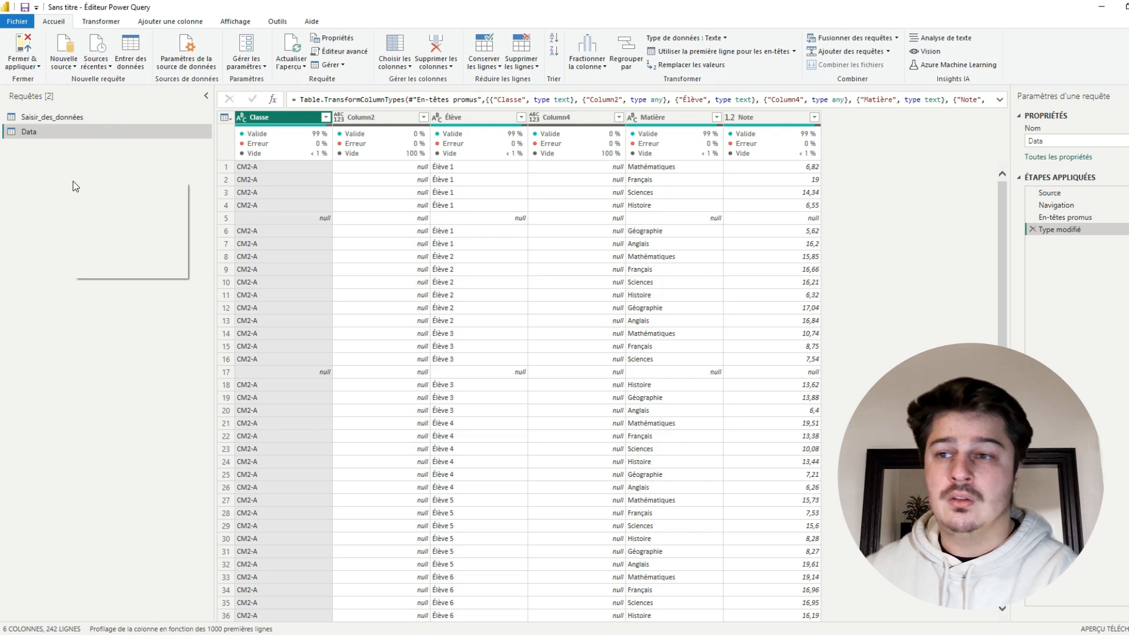
mouse_move(135, 207)
click(121, 168)
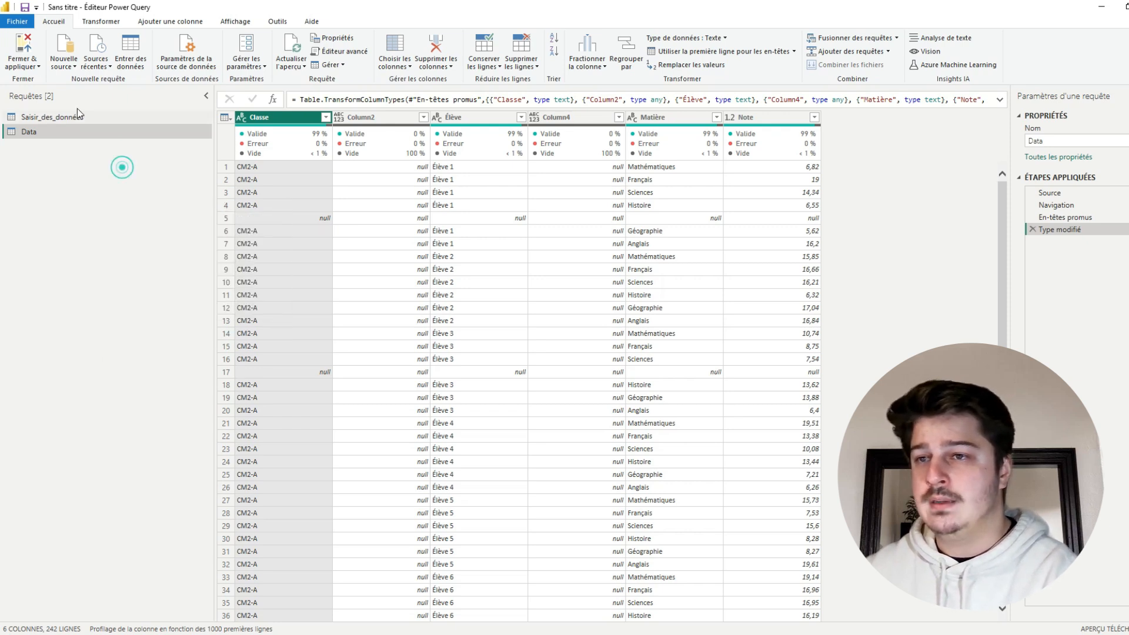
- Narrow the queries pane to give the Data preview more room
drag(214, 111, 152, 112)
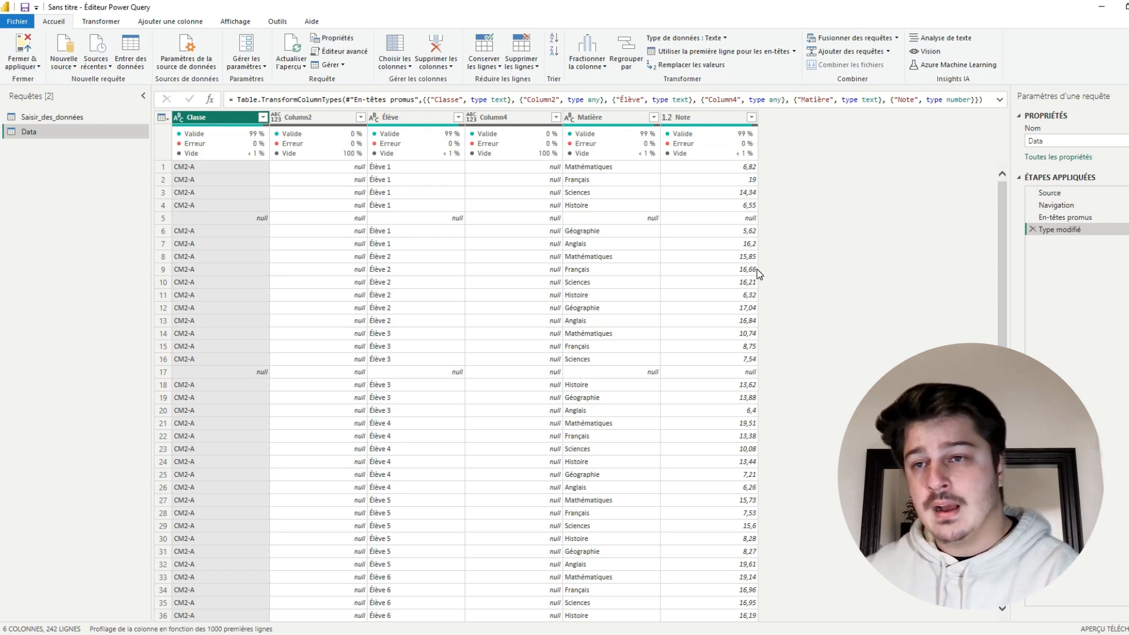
click(69, 118)
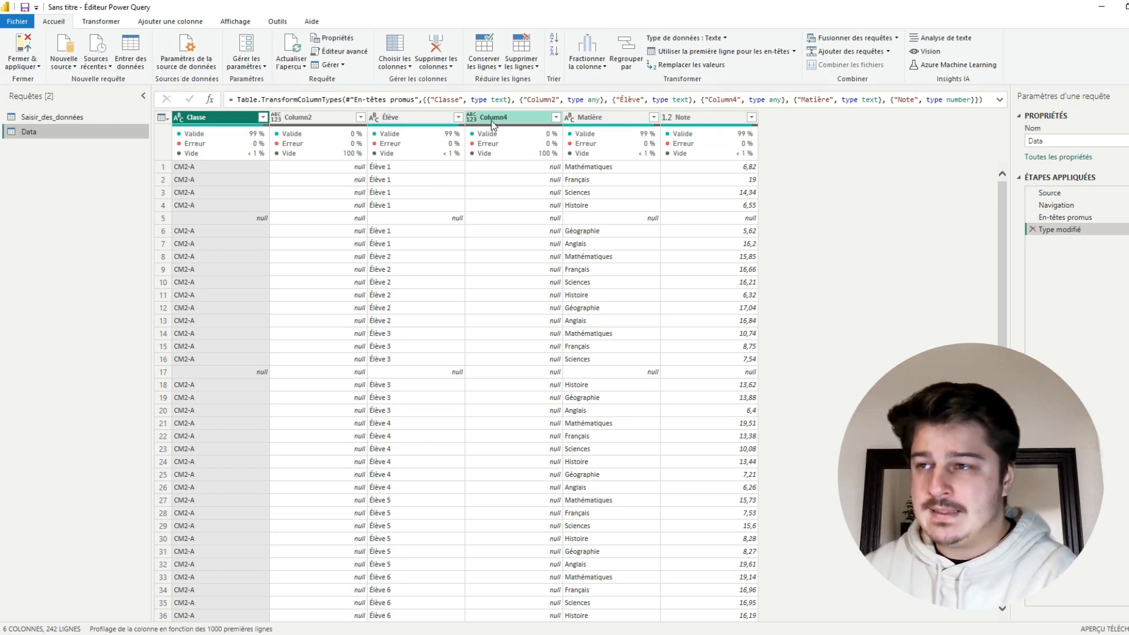
- Remove Column4 from the Data query and compare the table with the preceding Type modifié step
click(516, 117)
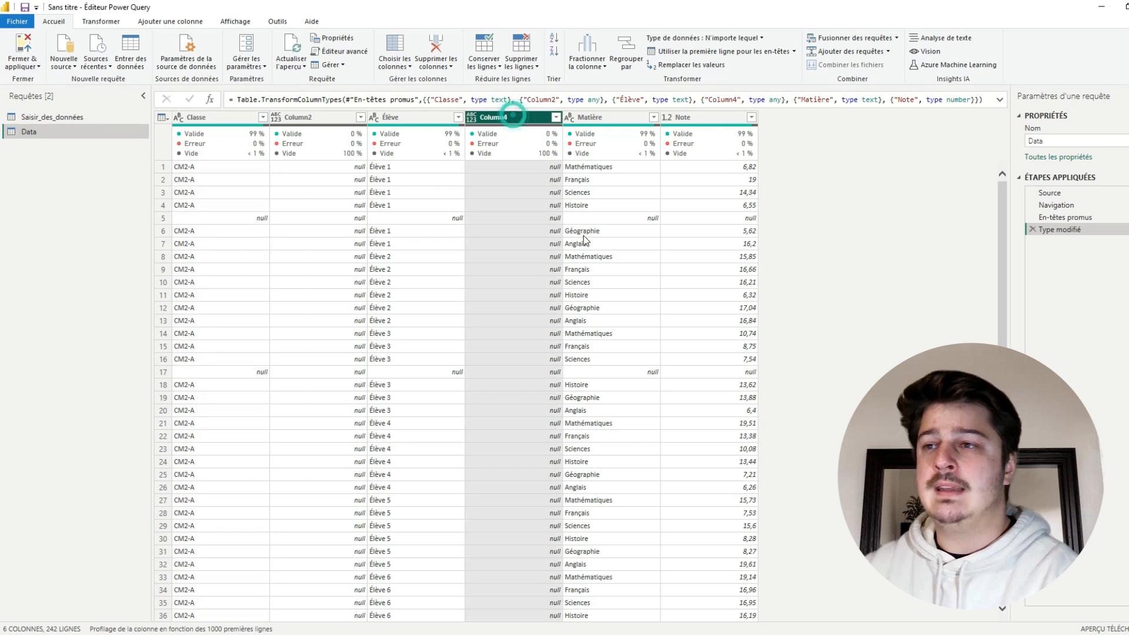
click(436, 45)
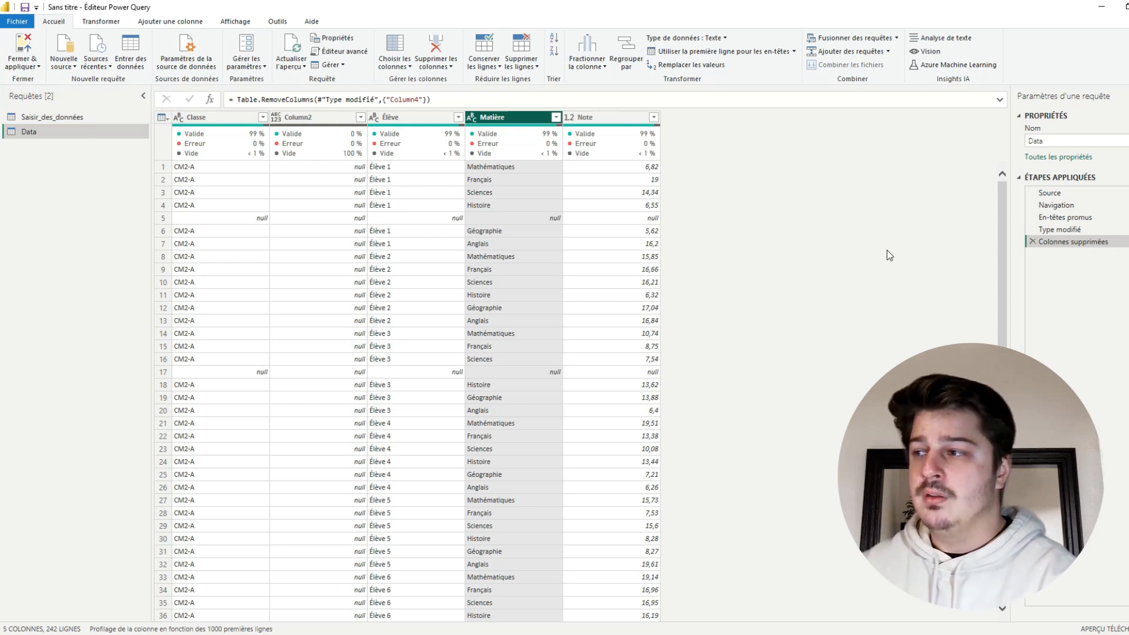
click(1061, 230)
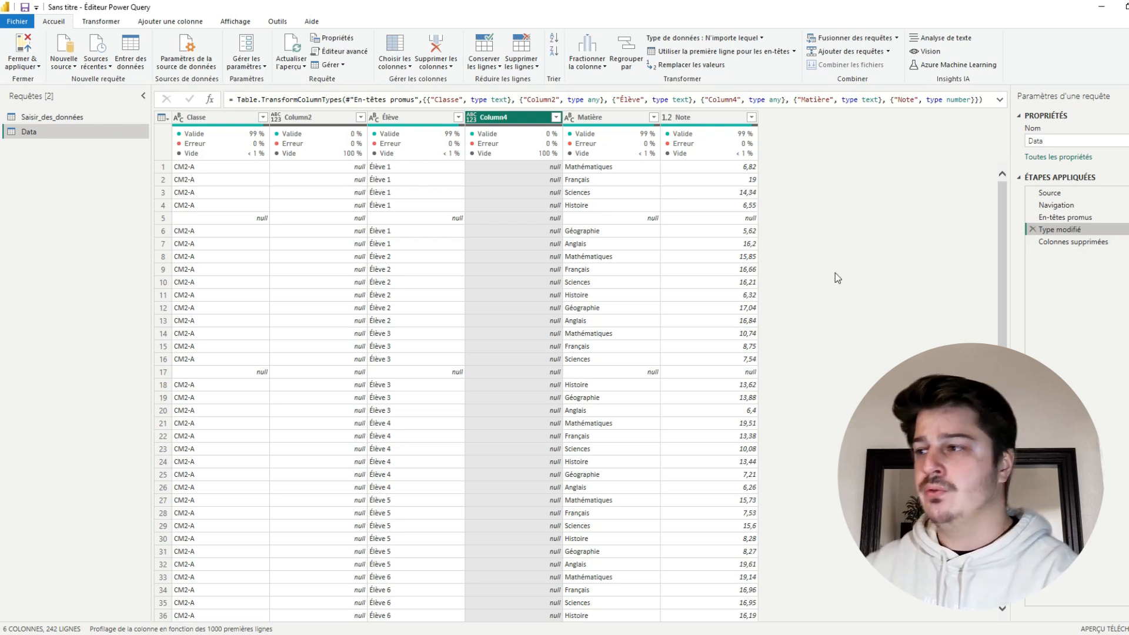
click(1060, 241)
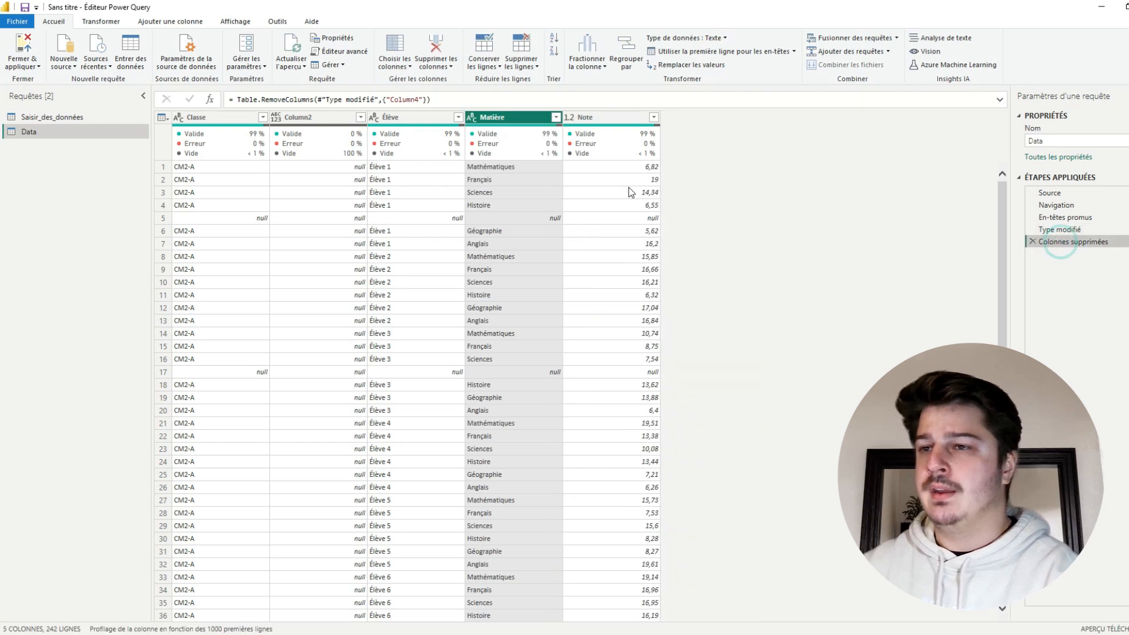
- Remove the Column2, Élève, Matière and Note columns from the Data query
ctrl+click(422, 118)
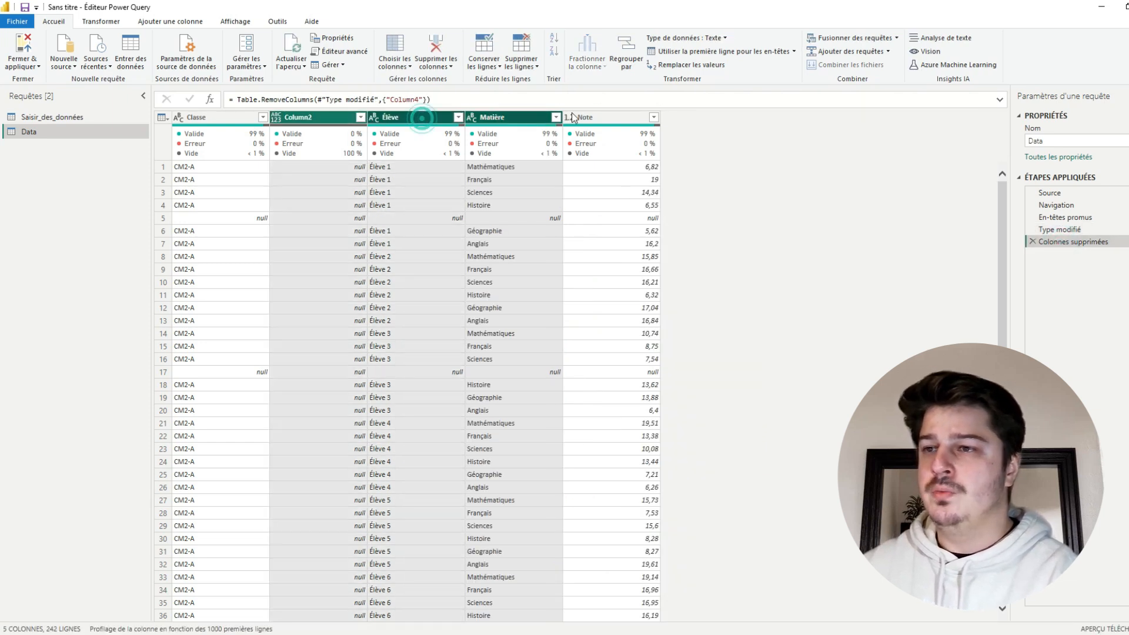
ctrl+click(579, 117)
click(435, 47)
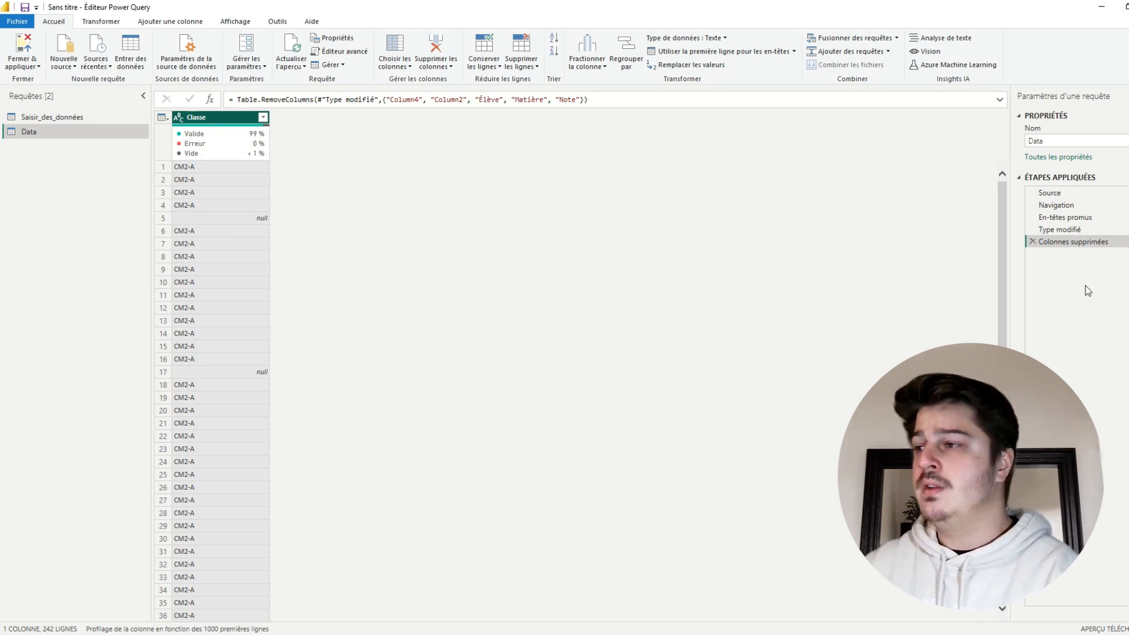
- Review the table at the En-têtes promus, Type modifié, Navigation and Source steps, and return to Colonnes supprimées
click(1081, 217)
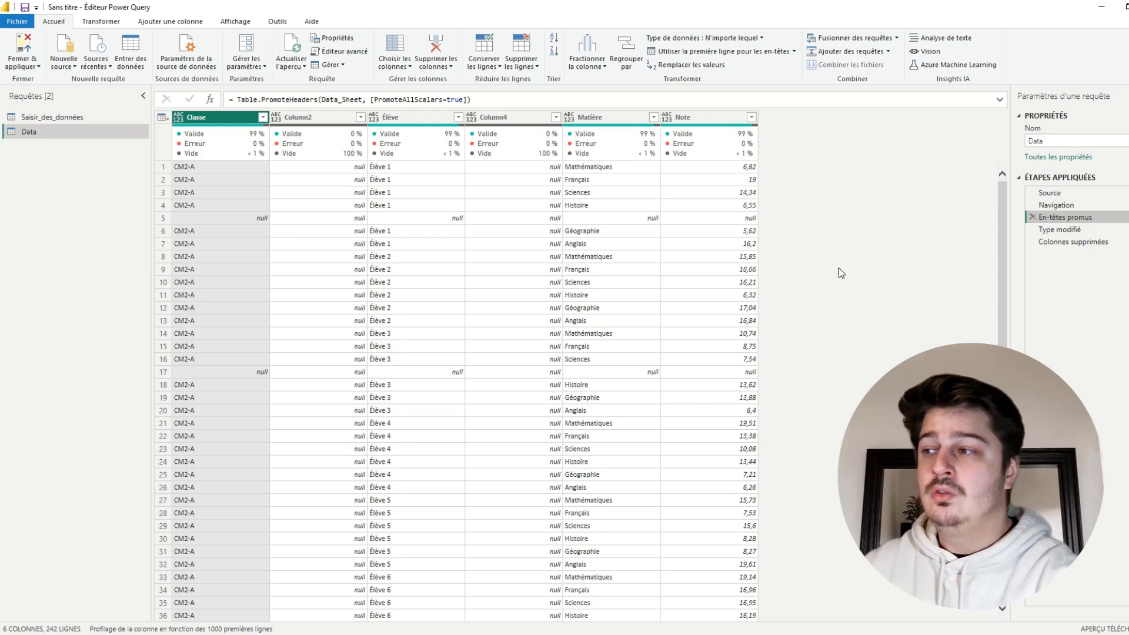
click(1061, 229)
click(1059, 205)
click(1068, 194)
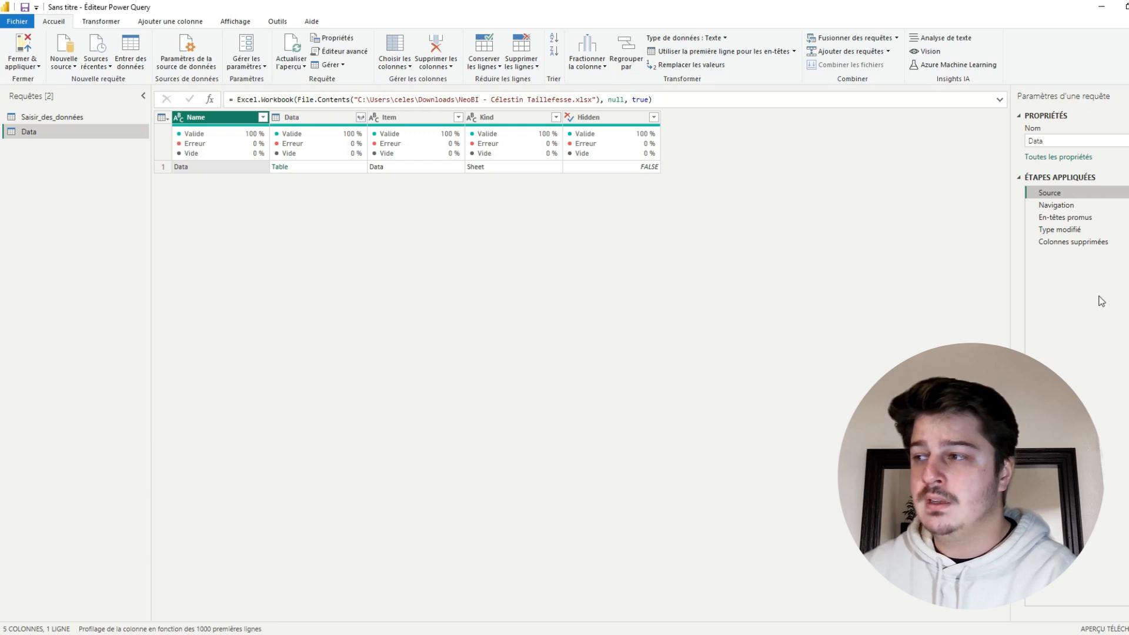
click(1079, 242)
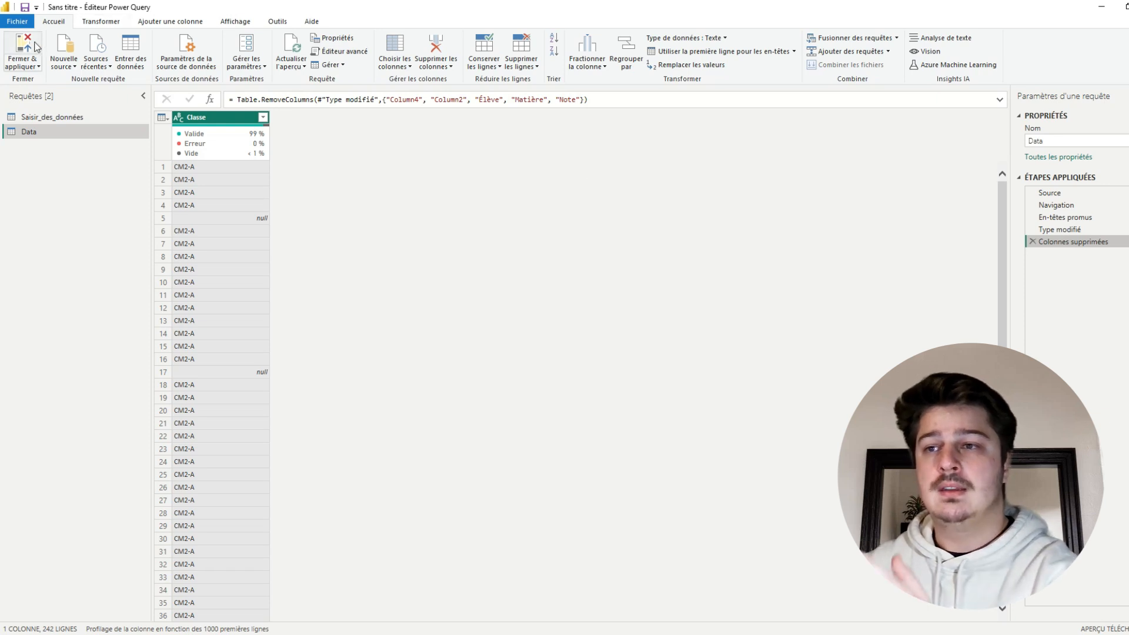
mouse_move(226, 151)
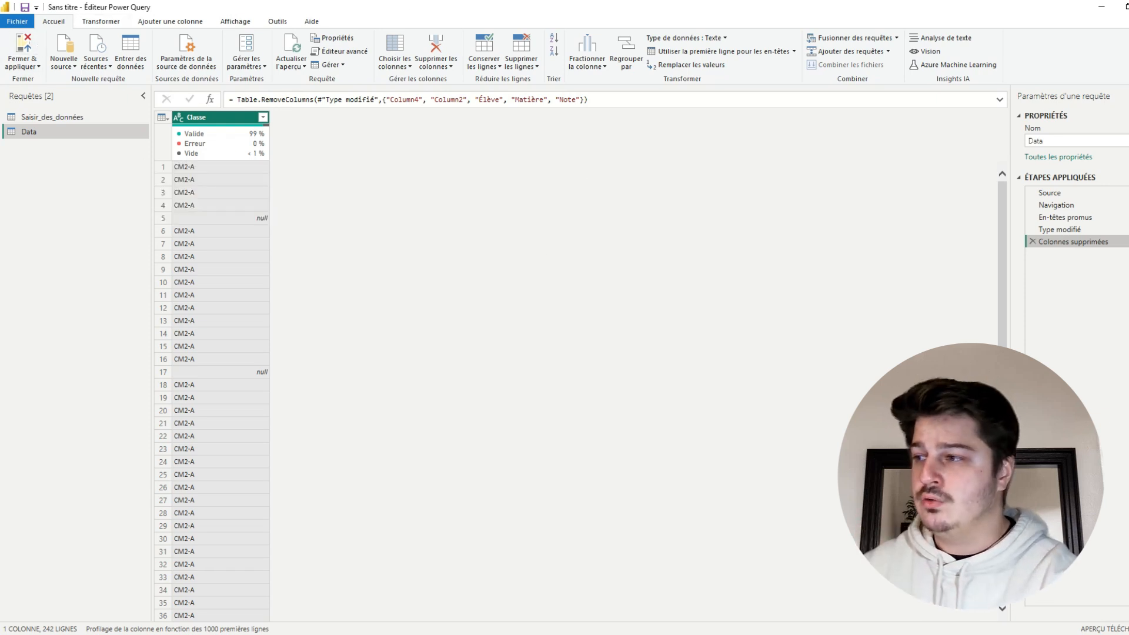
click(1076, 243)
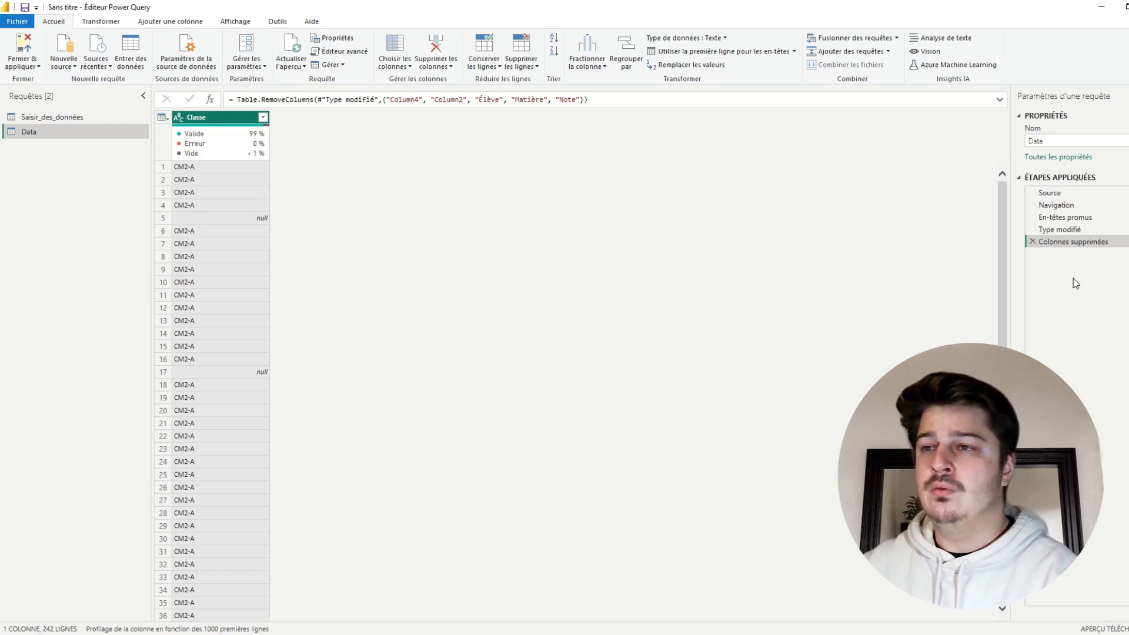
- Check the column names in the Colonnes supprimées formula and delete that applied step
drag(389, 100, 580, 99)
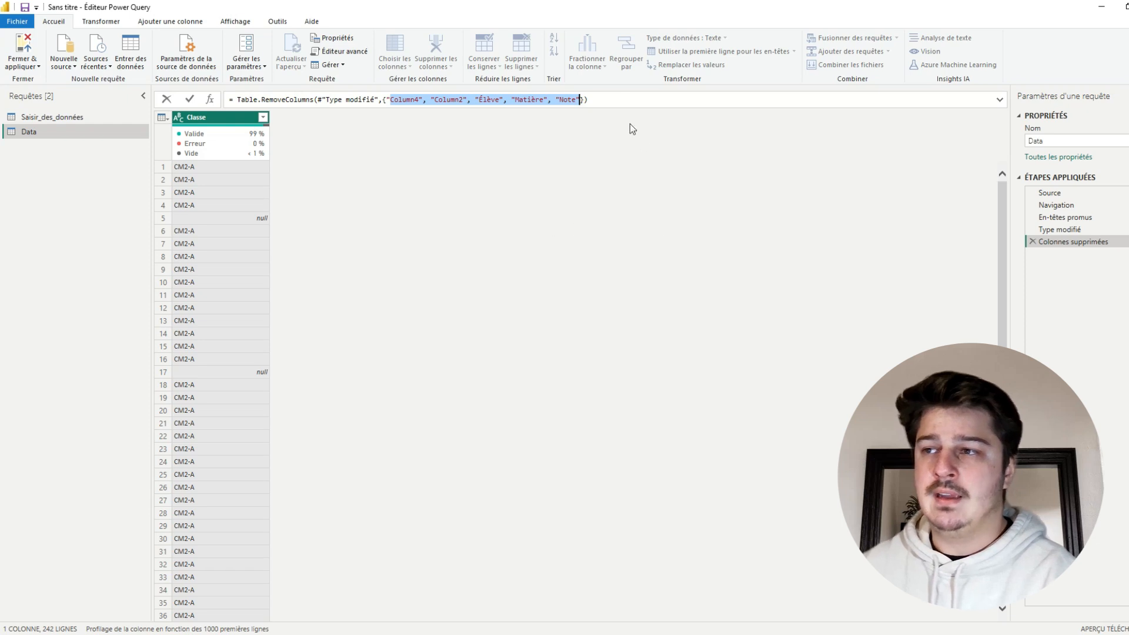
click(623, 99)
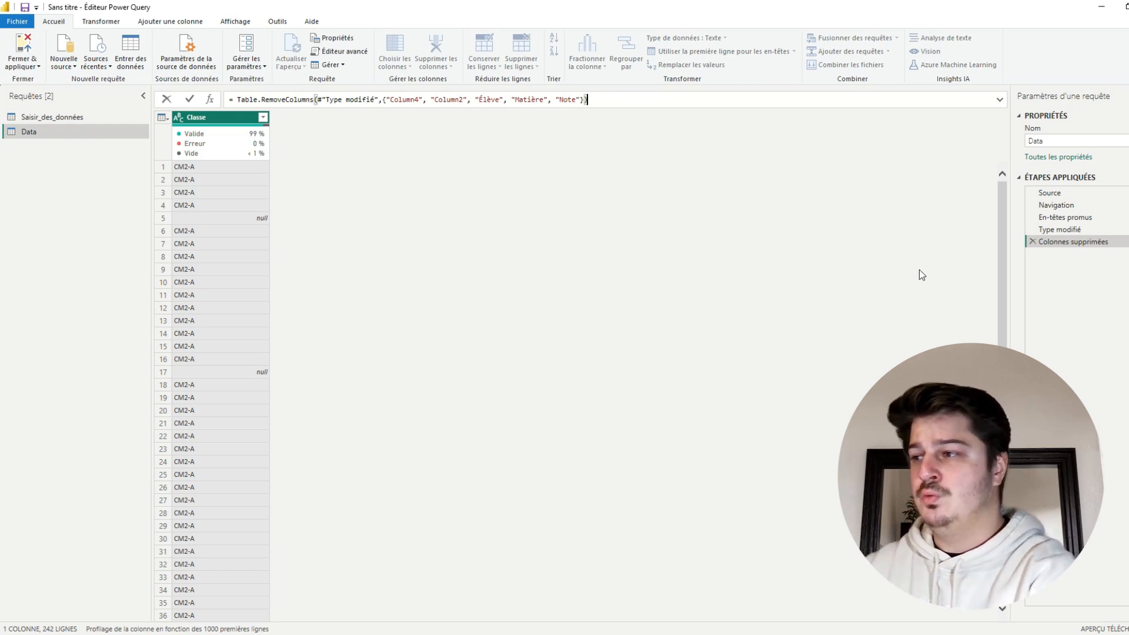
click(1030, 242)
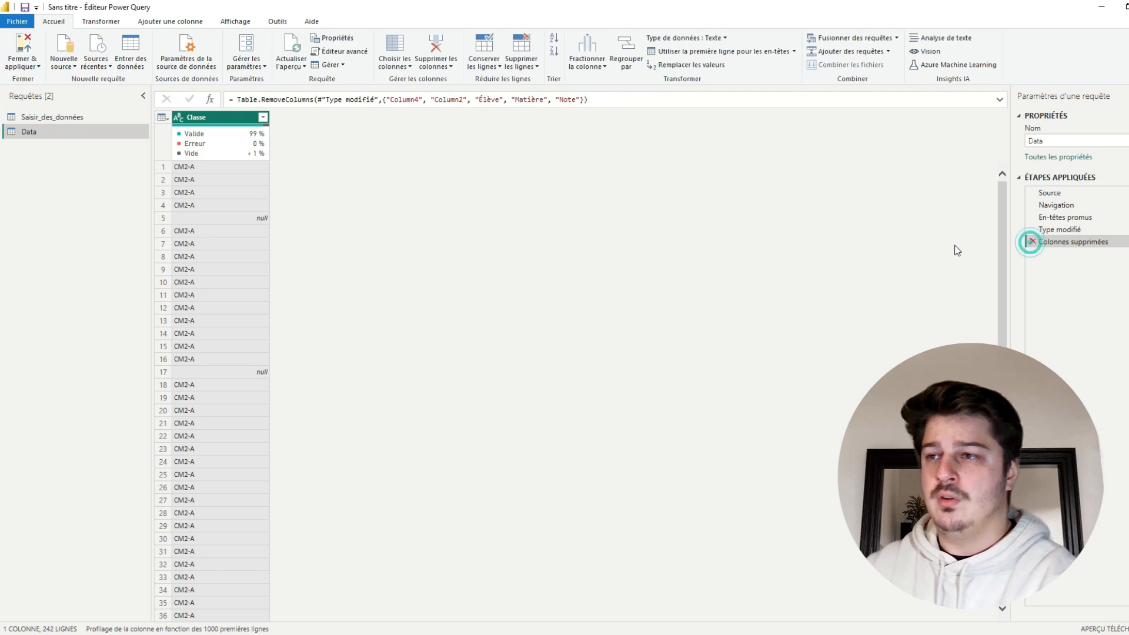
click(1033, 241)
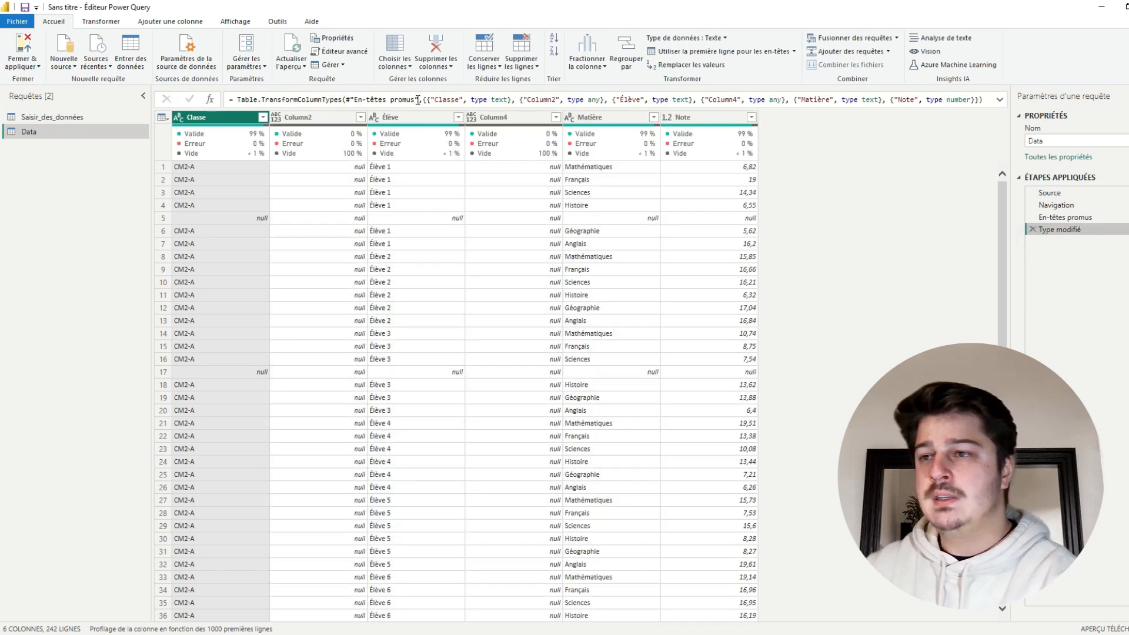
- Remove Column2, Élève, Column4 and Note together, and also the Matière column, leaving only Classe
click(306, 117)
ctrl+click(411, 117)
ctrl+click(513, 117)
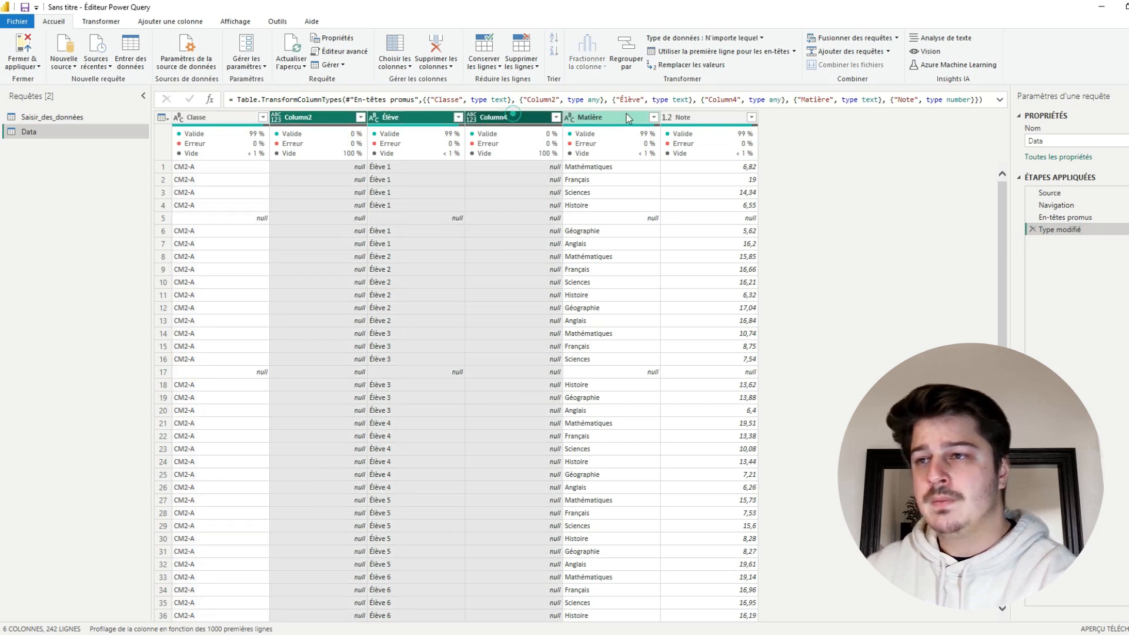
ctrl+click(694, 117)
click(437, 44)
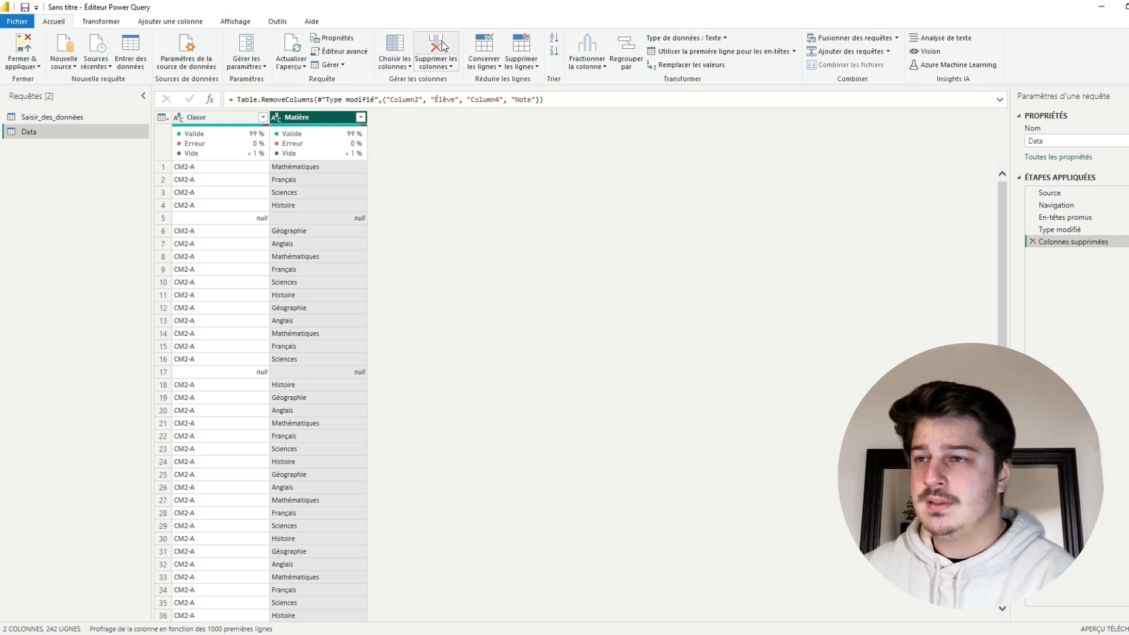
click(444, 46)
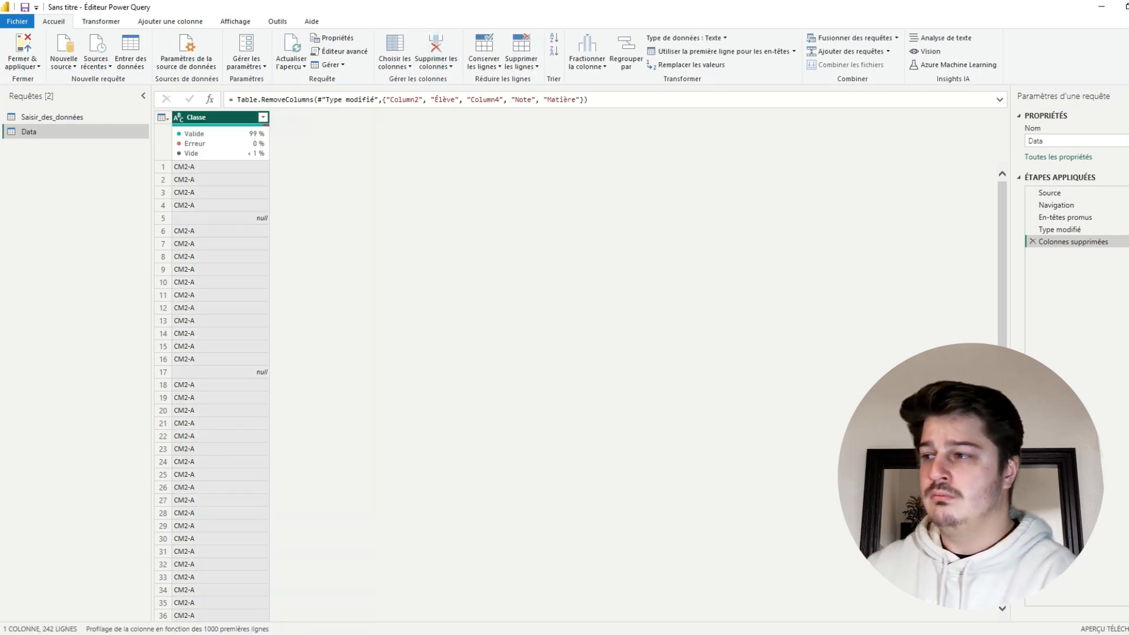
- Compare the Type modifié step with Colonnes supprimées and take "Matière" out of the column-removal formula
click(1065, 233)
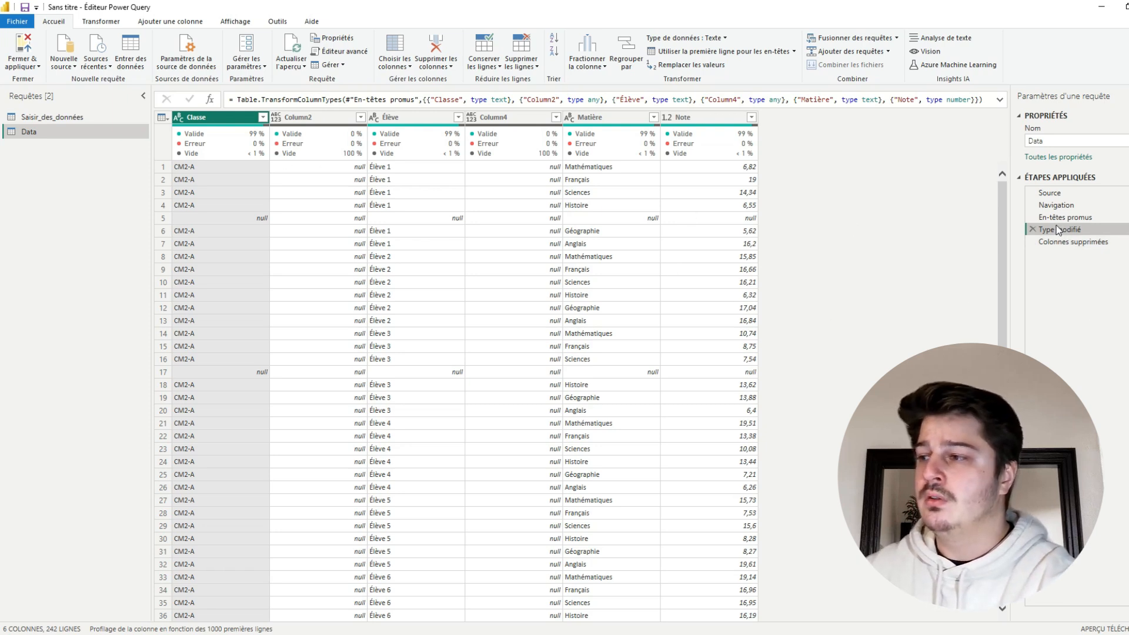
click(1073, 242)
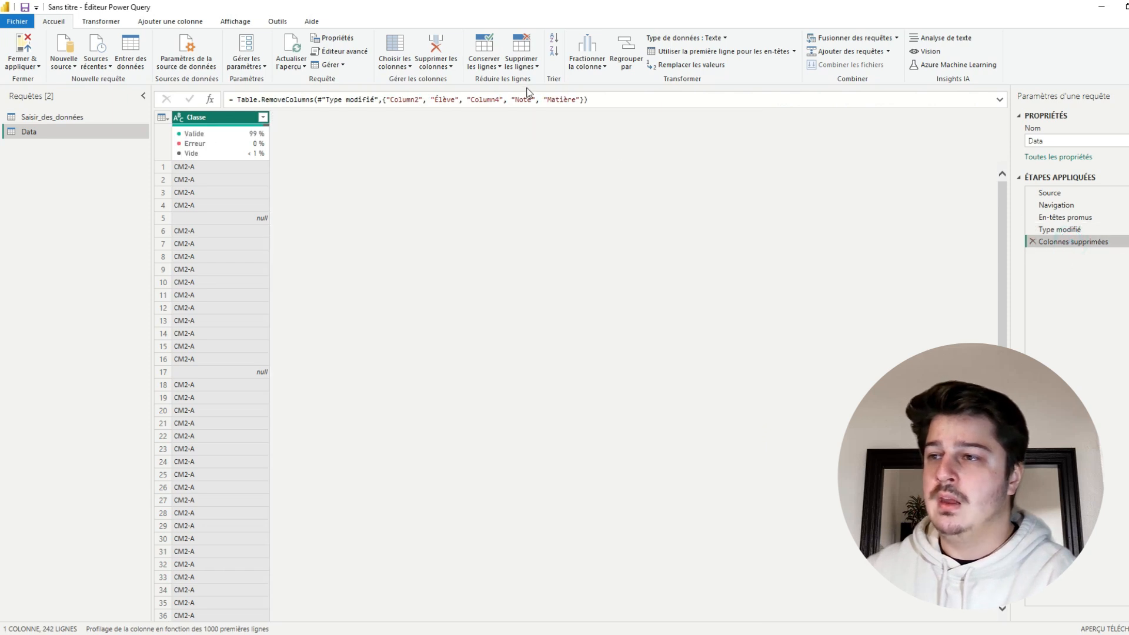
click(576, 99)
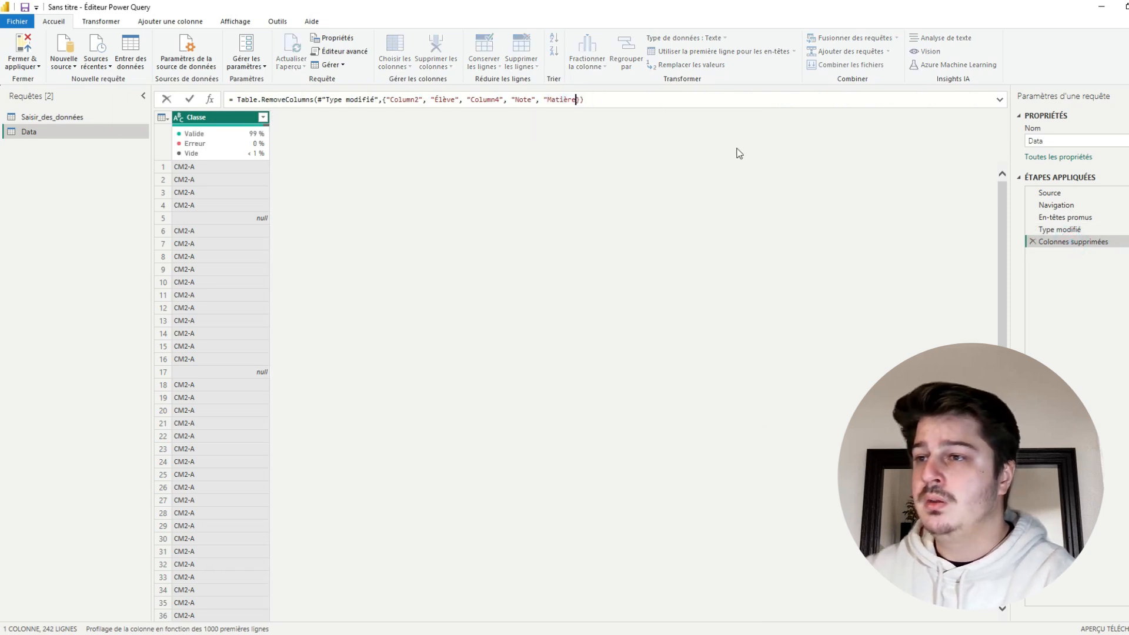
key(BackSpace)
key(BackSpace)
key(BackSpace)
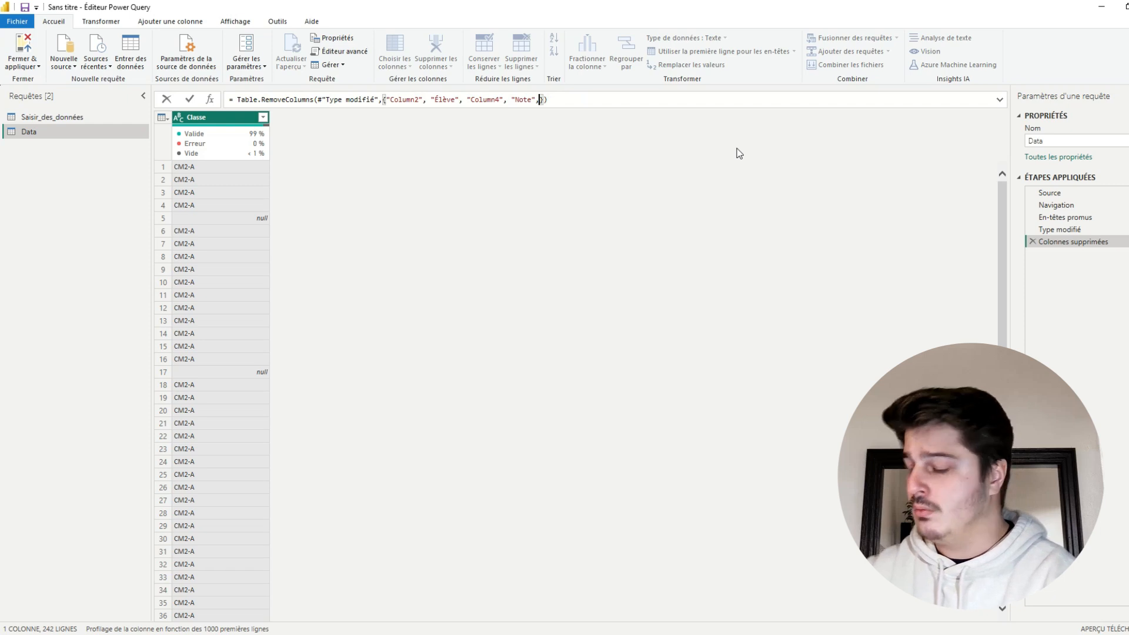
key(Return)
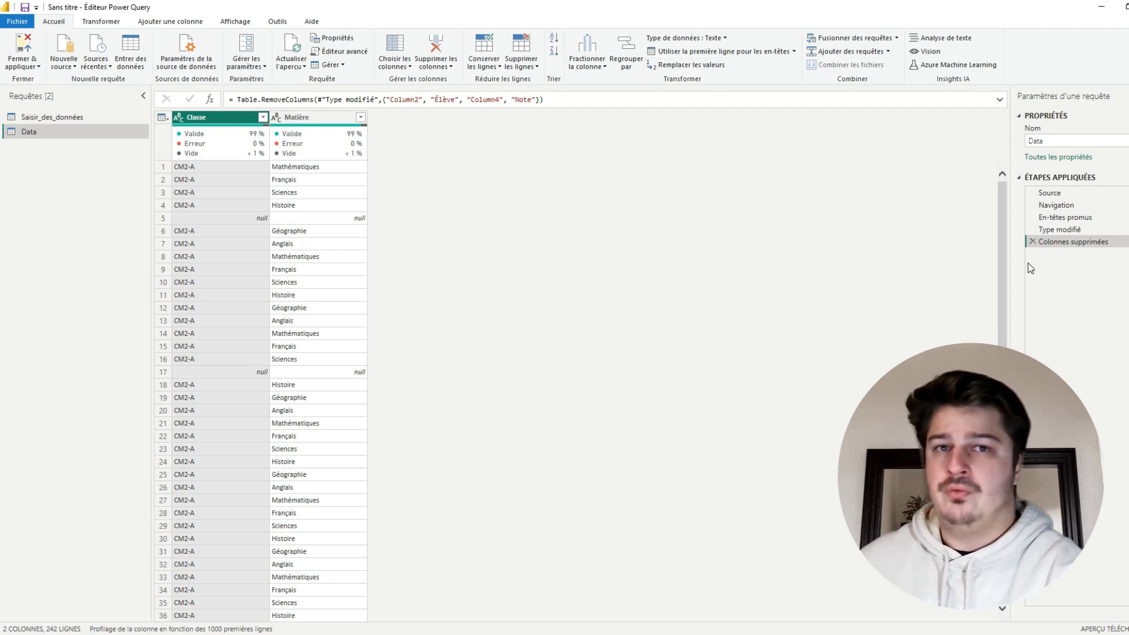
- Review the table at the En-têtes promus step, return to Colonnes supprimées and examine the "Élève" entry in its formula
click(1078, 226)
click(1079, 218)
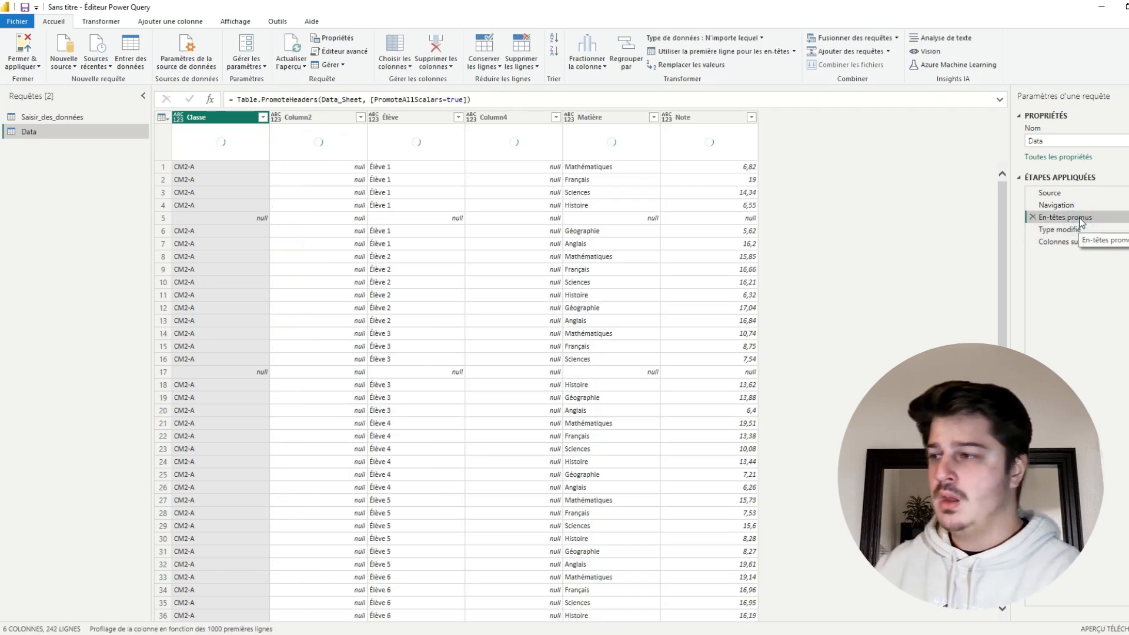
click(1064, 242)
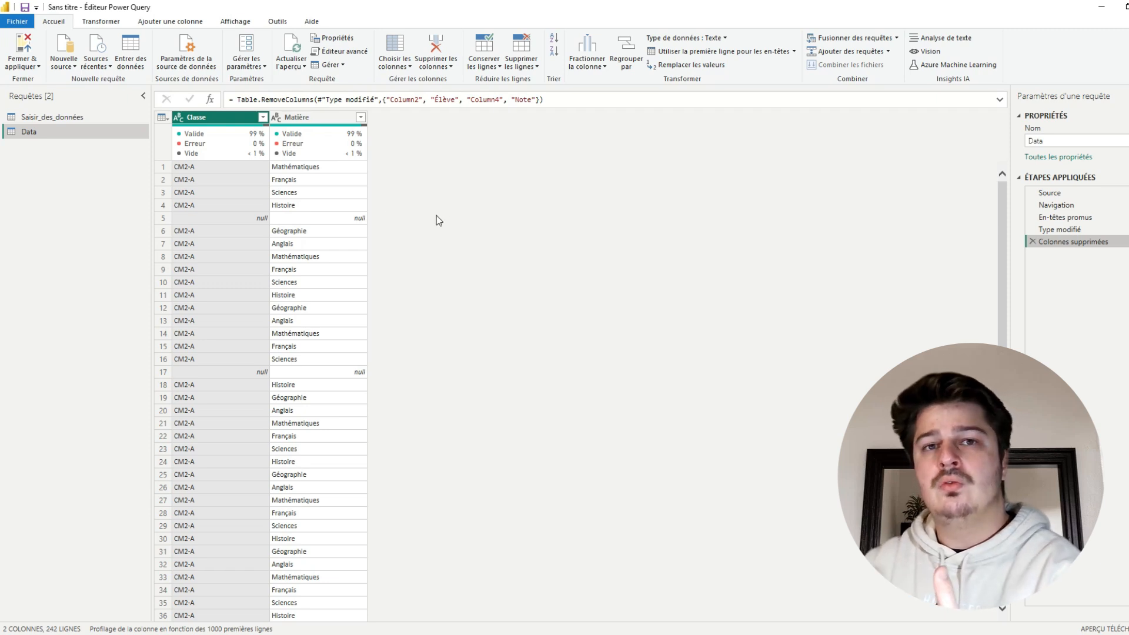
click(742, 246)
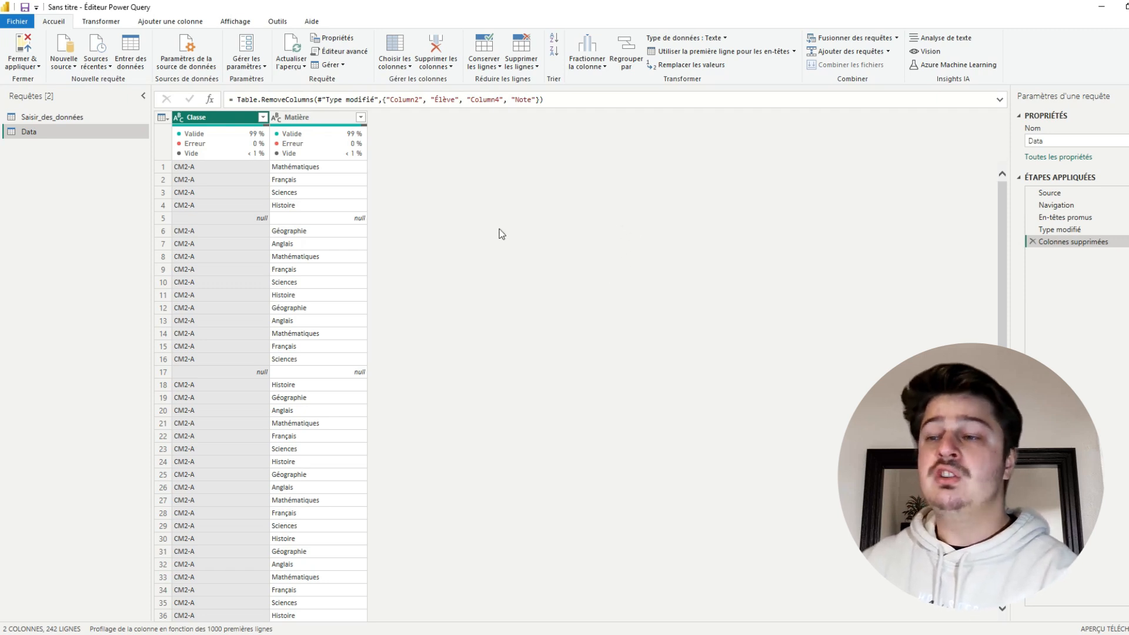
drag(429, 99, 460, 100)
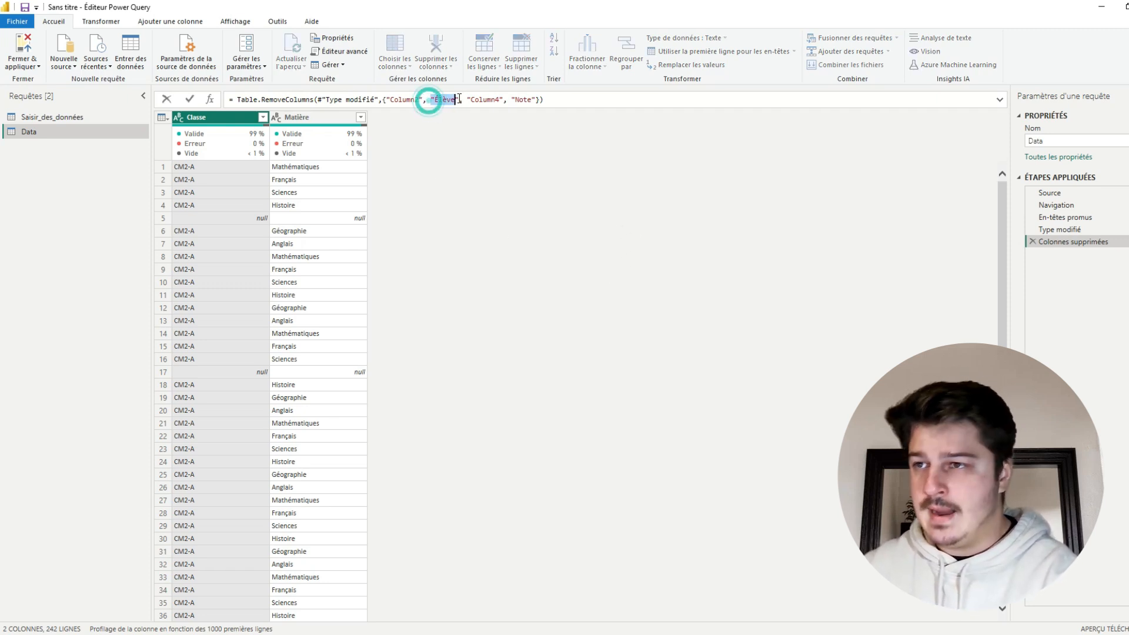
click(482, 192)
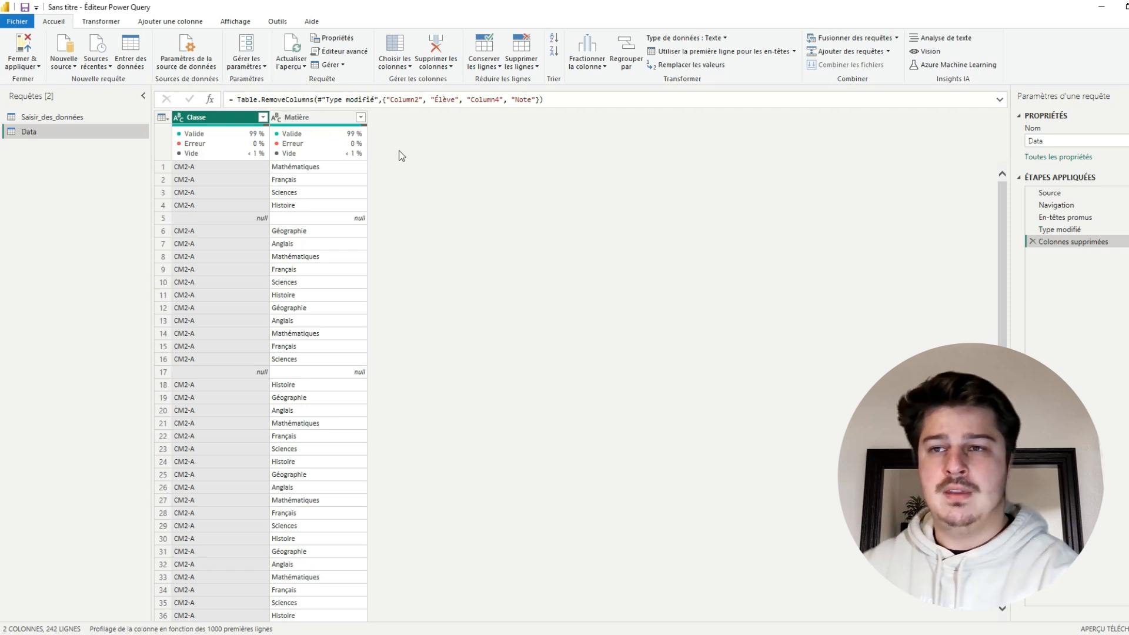
- Close and apply the query changes, and display the Data table in Power BI Desktop's table view
click(26, 46)
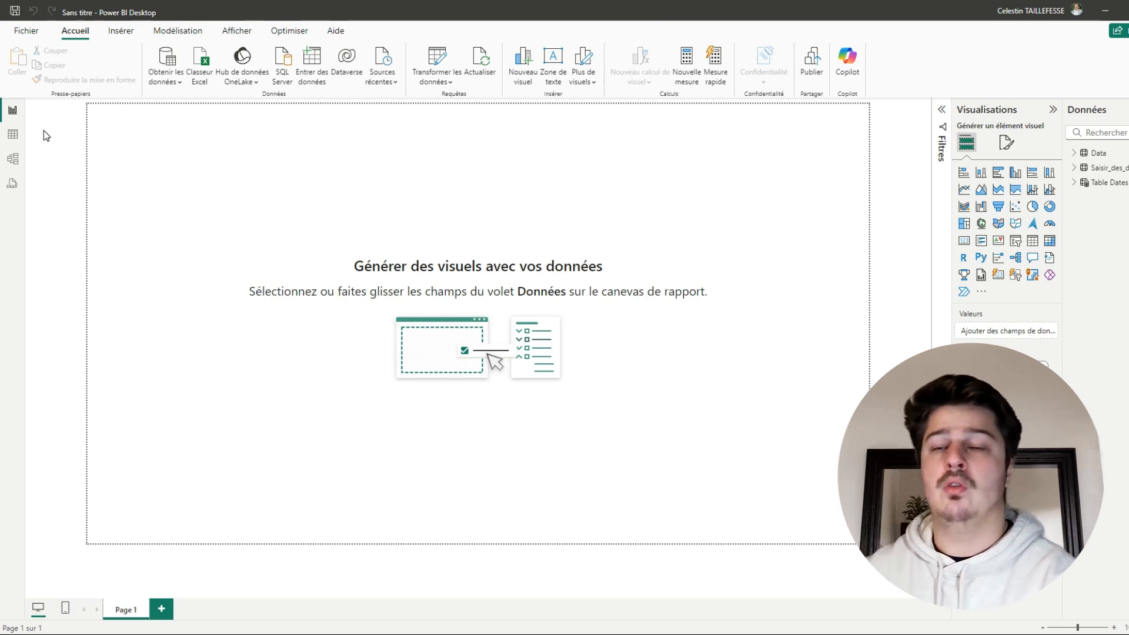
click(13, 134)
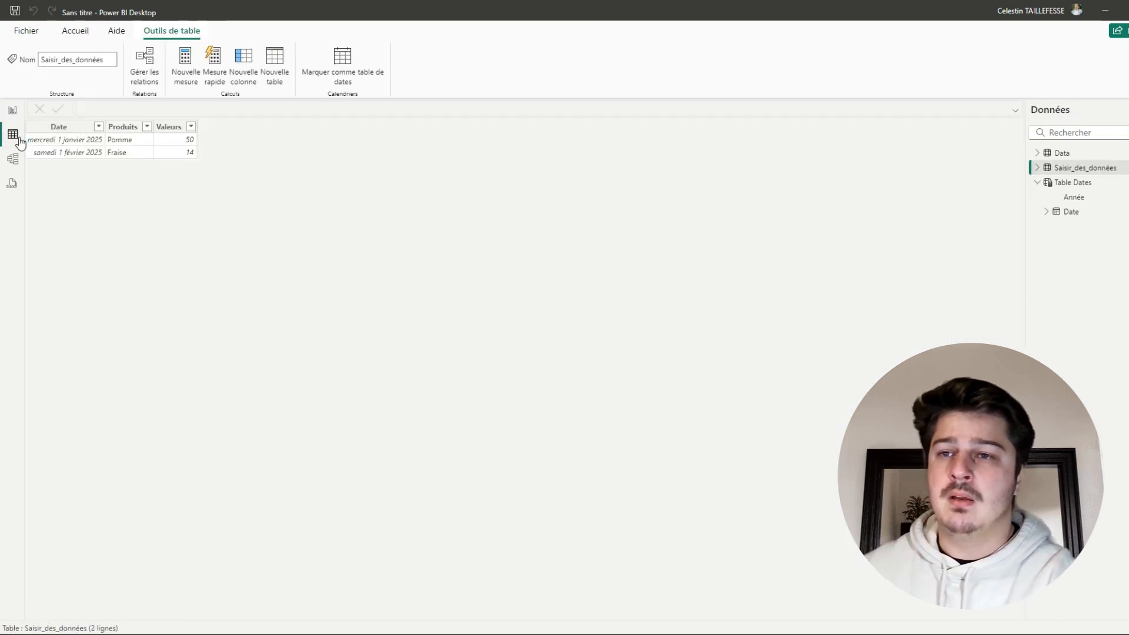
click(1071, 154)
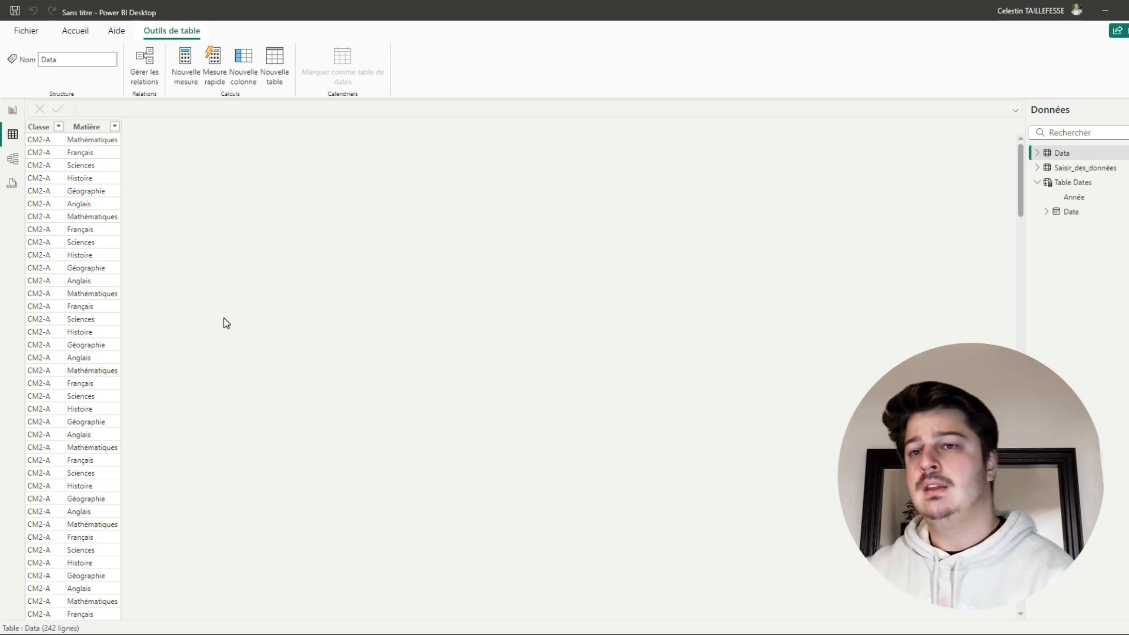
- Reopen the Power Query editor for transforming the data and display the Data query
click(72, 35)
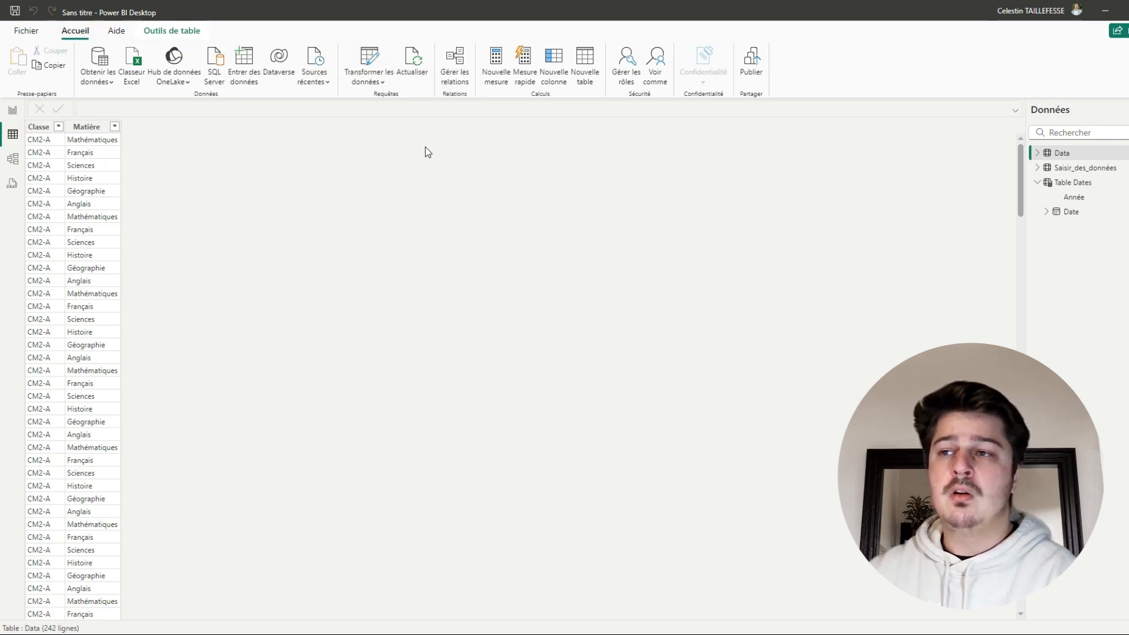
click(376, 58)
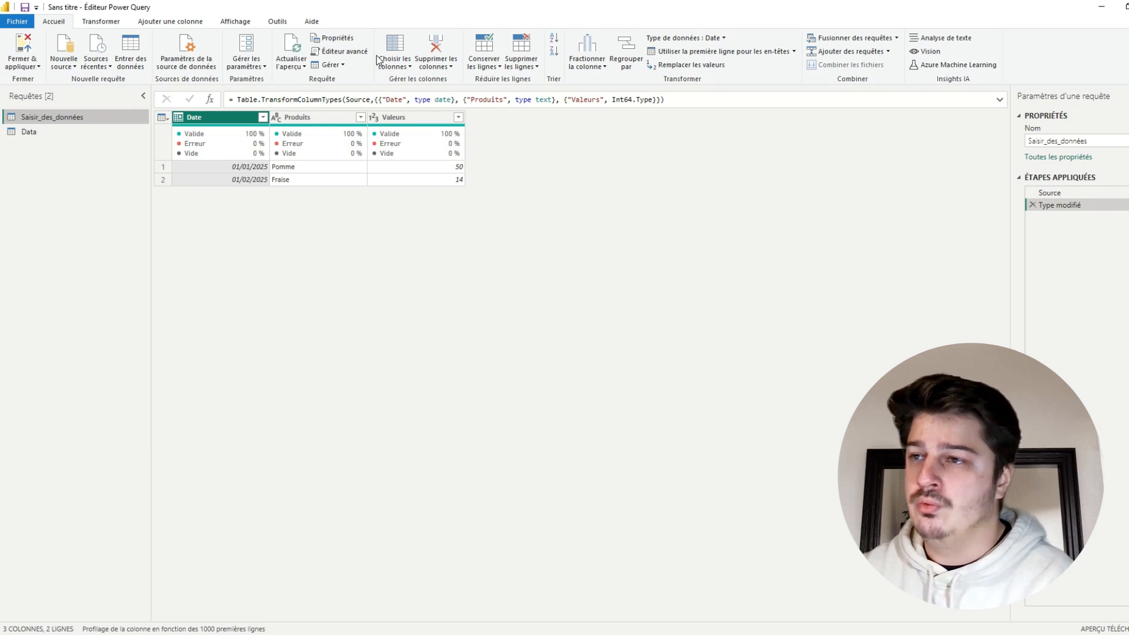
double_click(497, 5)
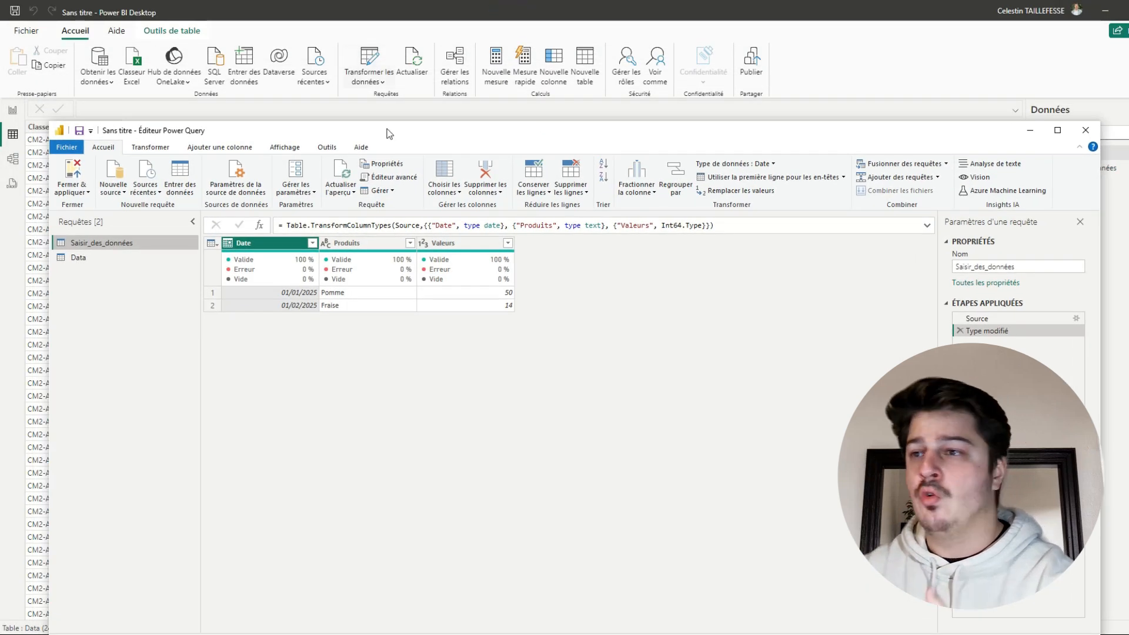
double_click(468, 130)
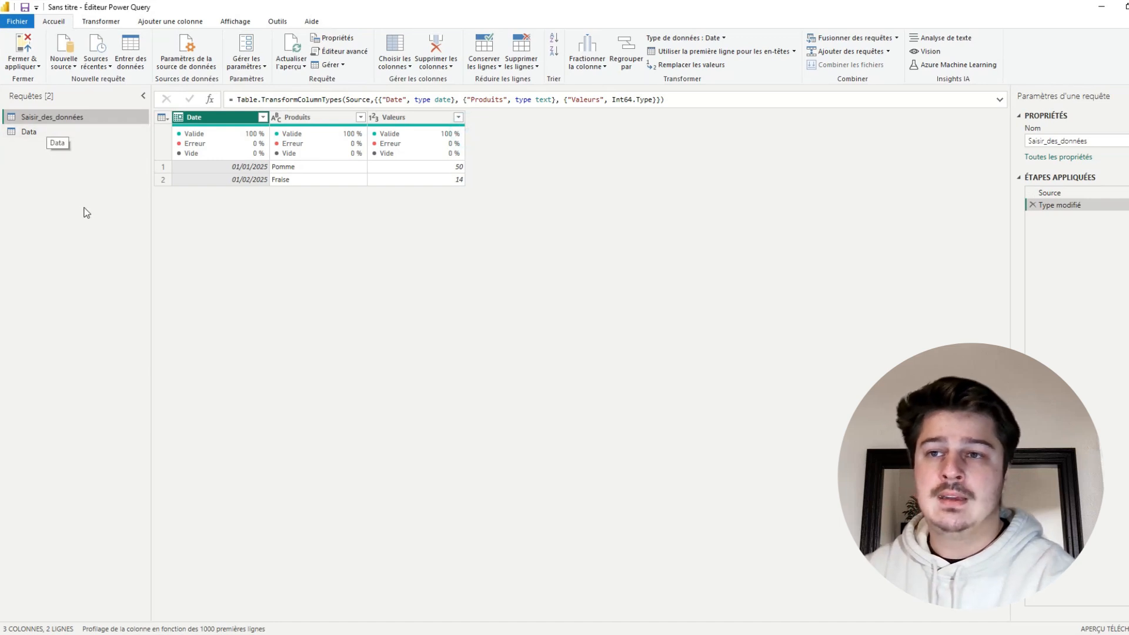
click(34, 133)
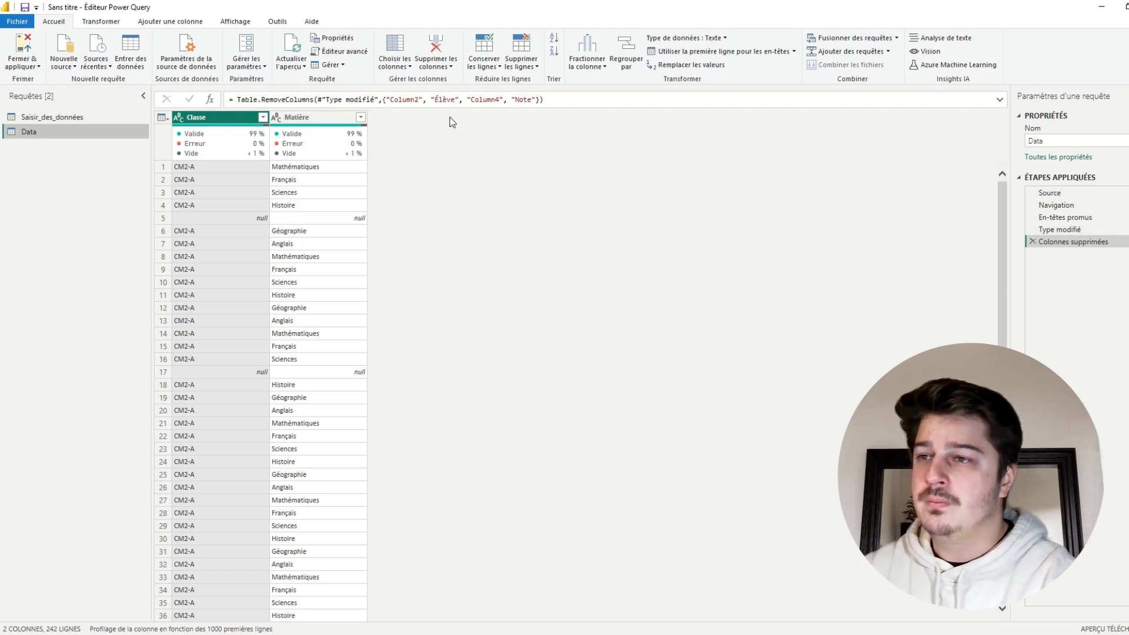
- Take "Élève" out of the Colonnes supprimées formula of the Data query, and close and apply the changes
drag(459, 100, 431, 100)
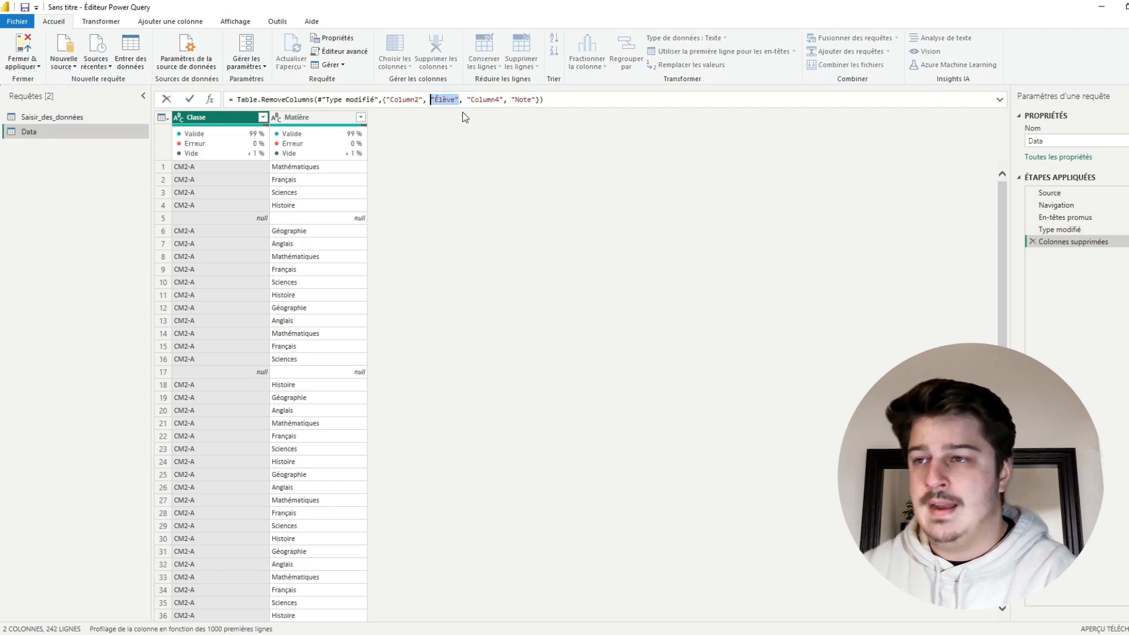
key(BackSpace)
key(Delete)
key(Delete)
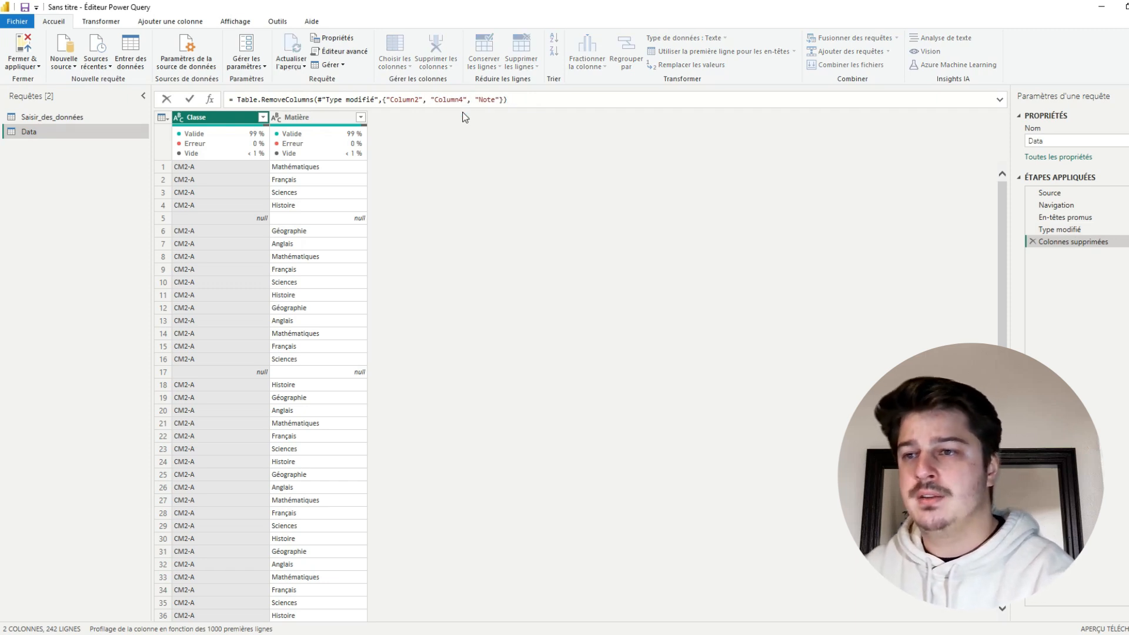
key(Return)
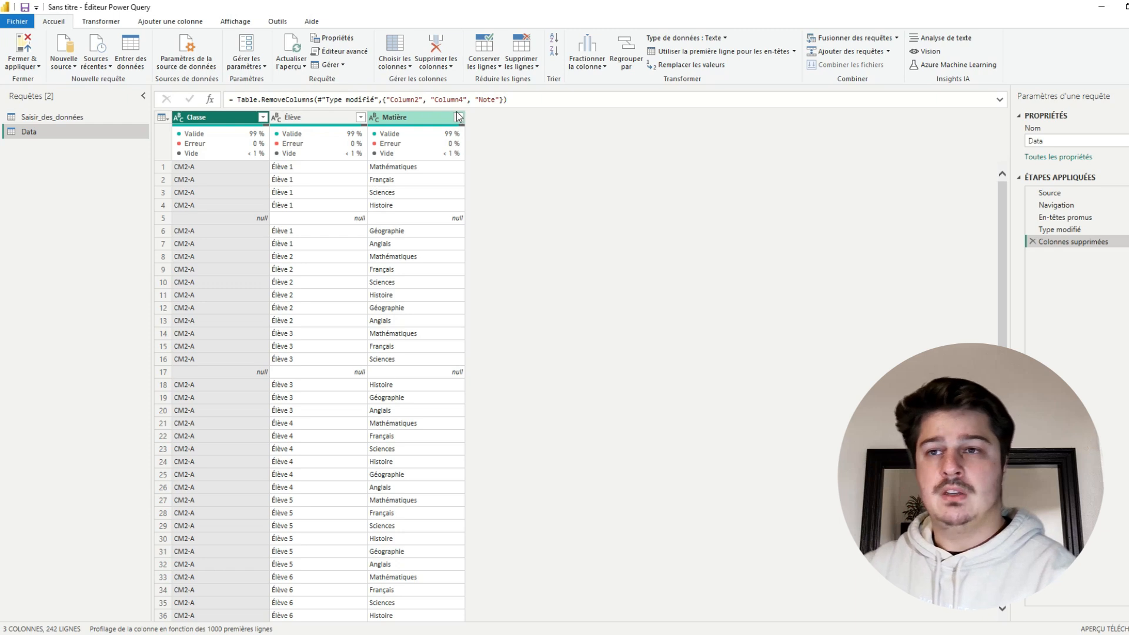
click(23, 53)
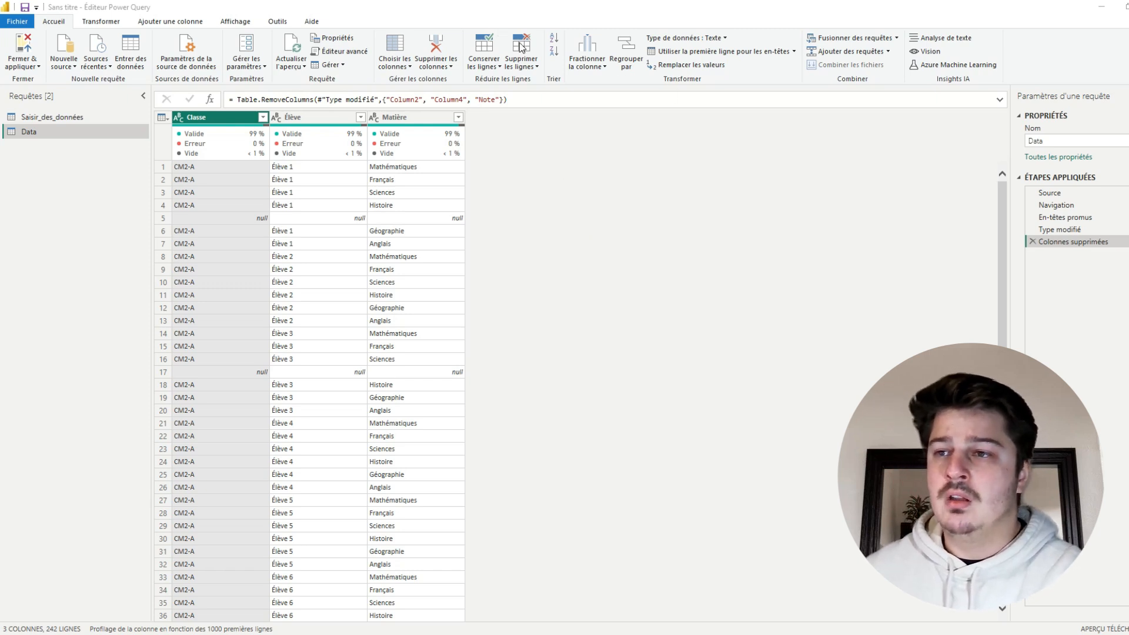
- Select the Élève and Matière columns together and remove them from the Data query
click(295, 118)
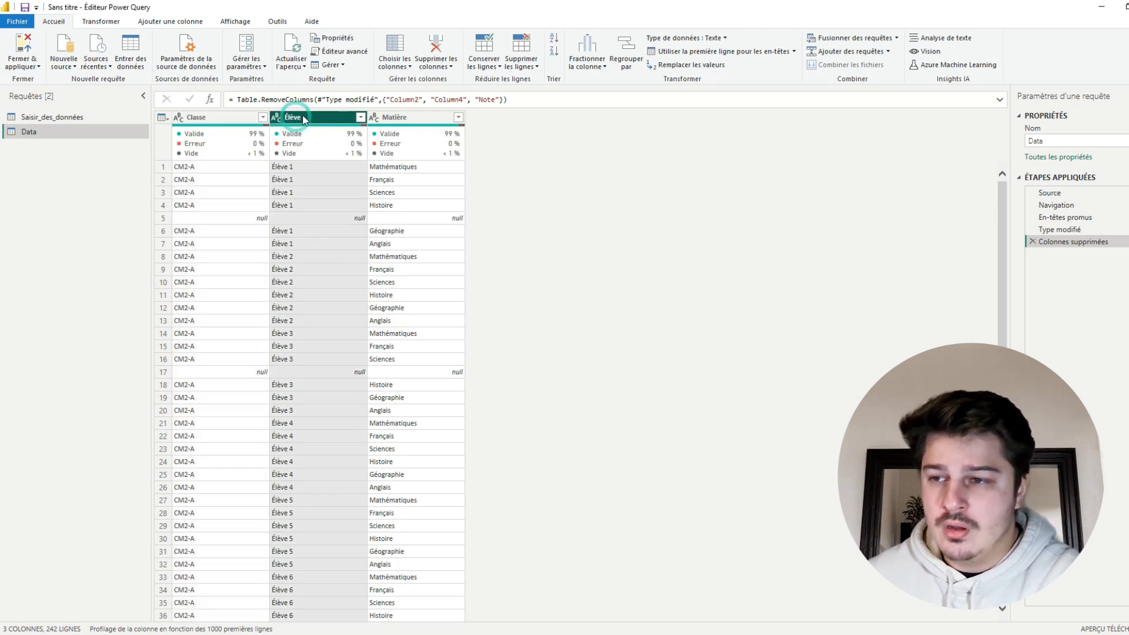
mouse_move(316, 127)
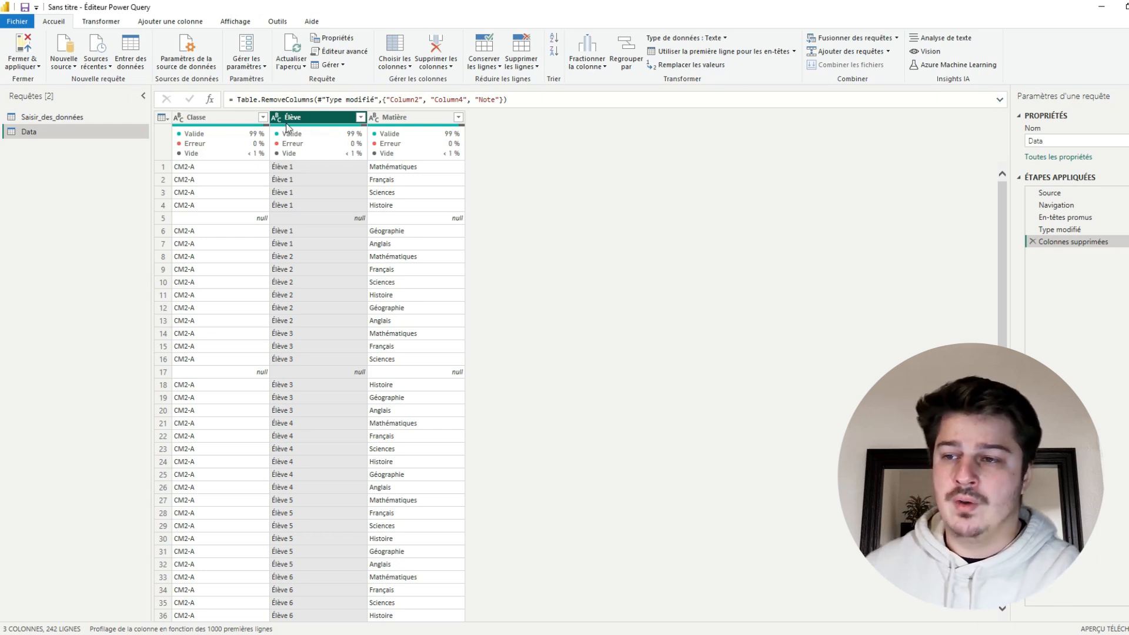
click(388, 117)
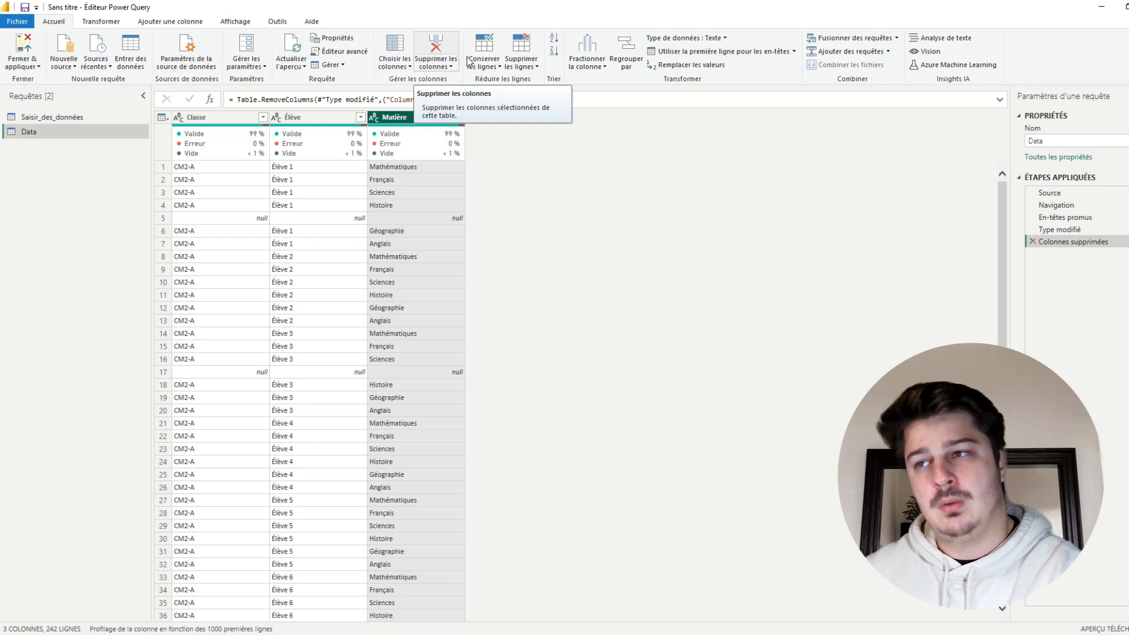
ctrl+click(318, 118)
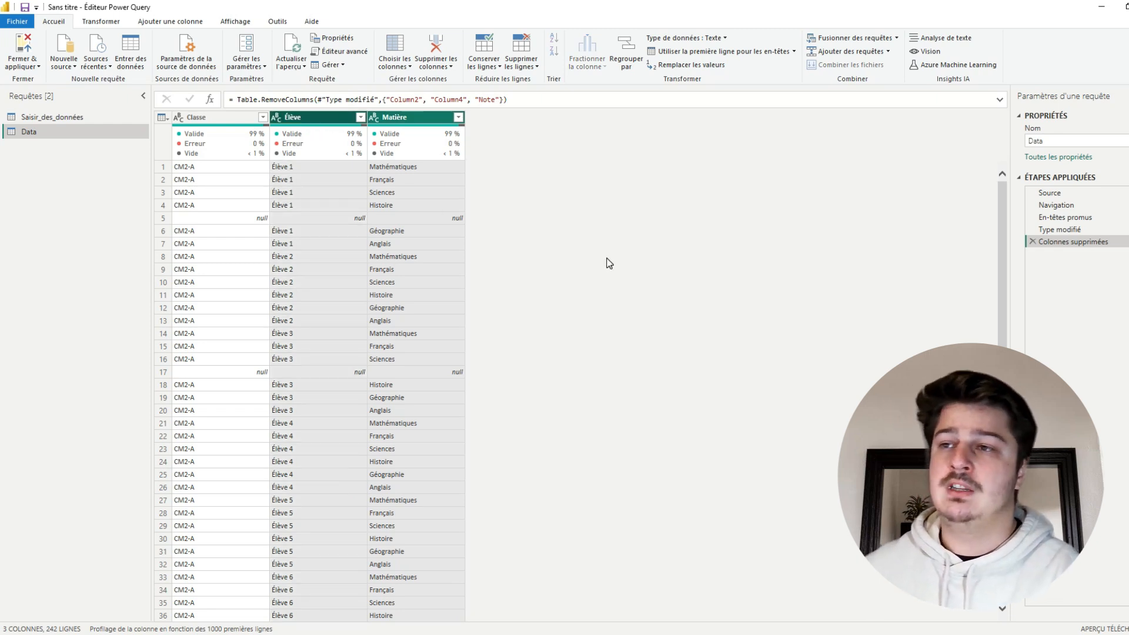
click(450, 47)
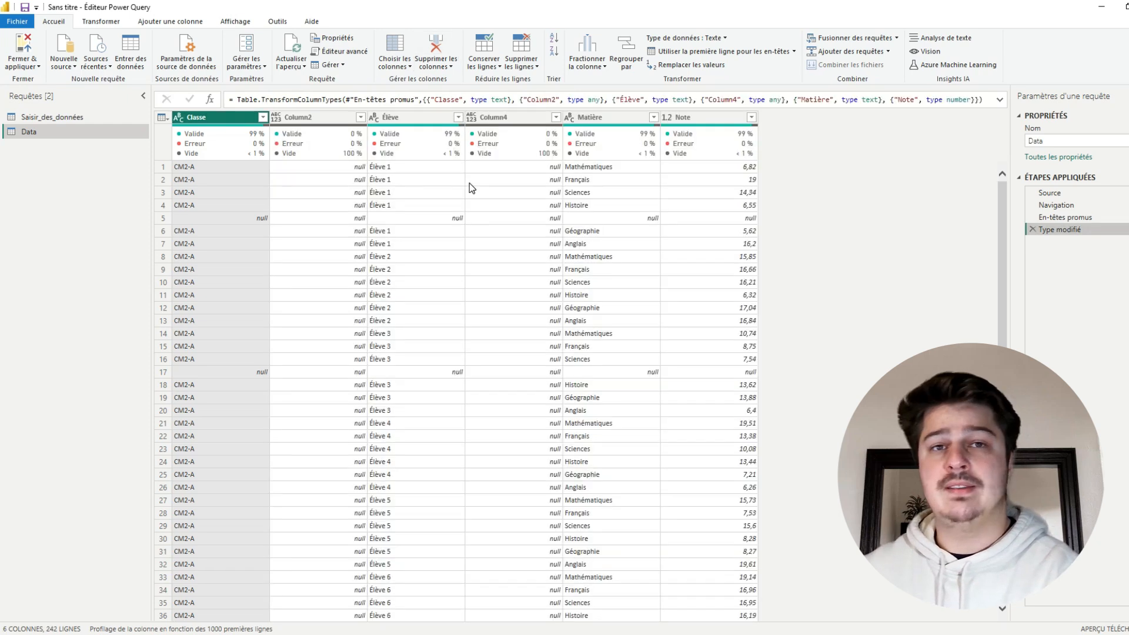
- Select the empty row 5 and examine the row-removal options and the available transformation commands
click(216, 243)
click(171, 222)
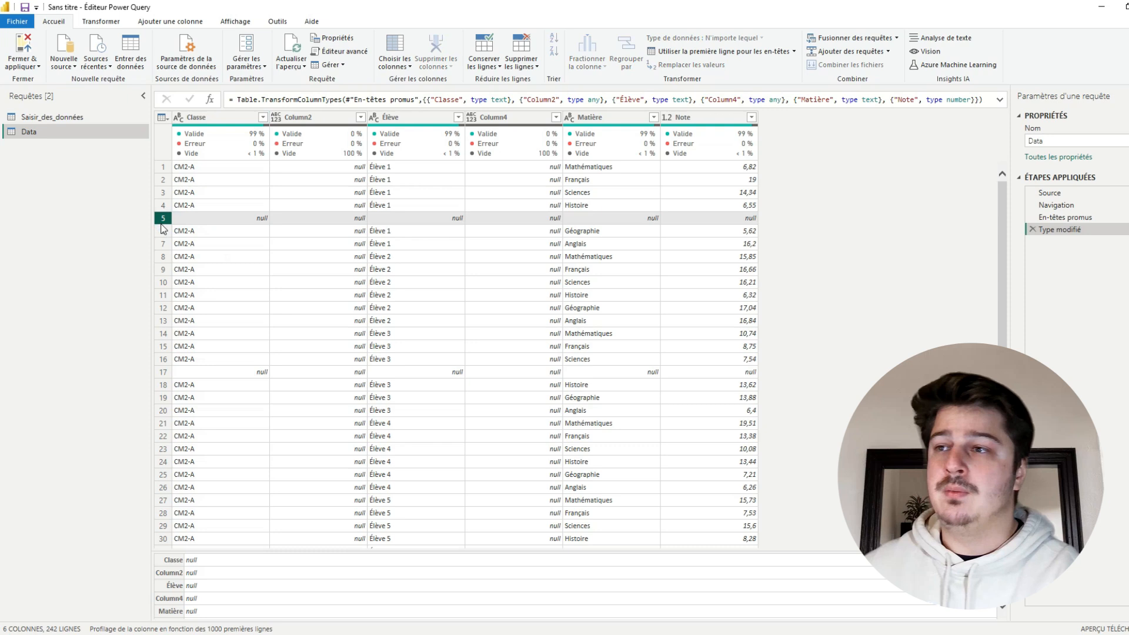
click(520, 52)
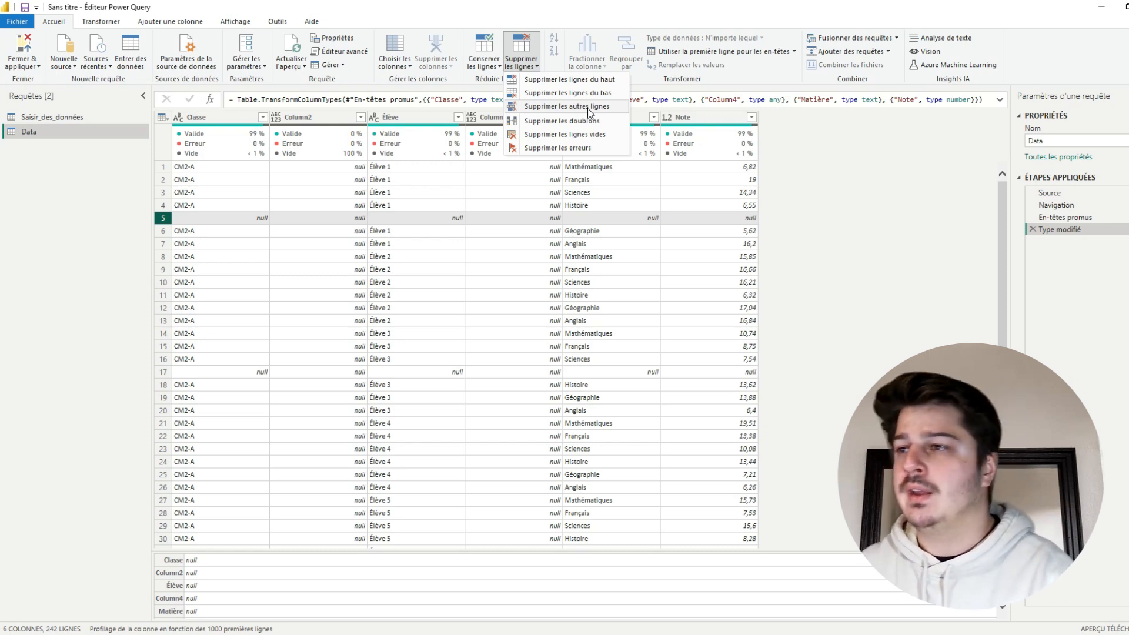
click(427, 179)
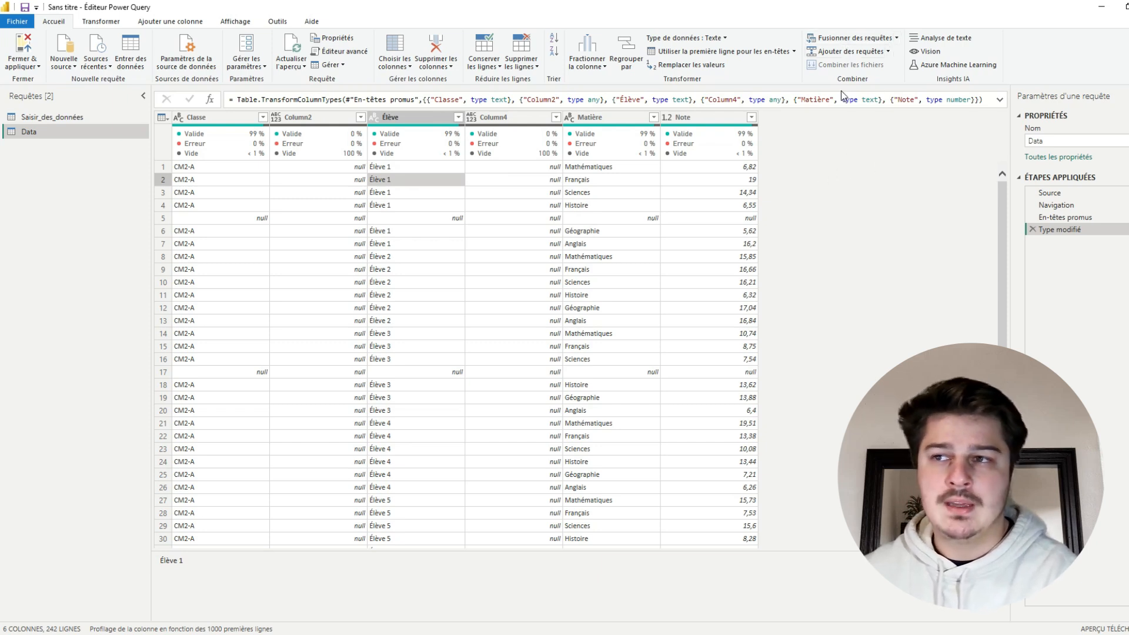
click(101, 21)
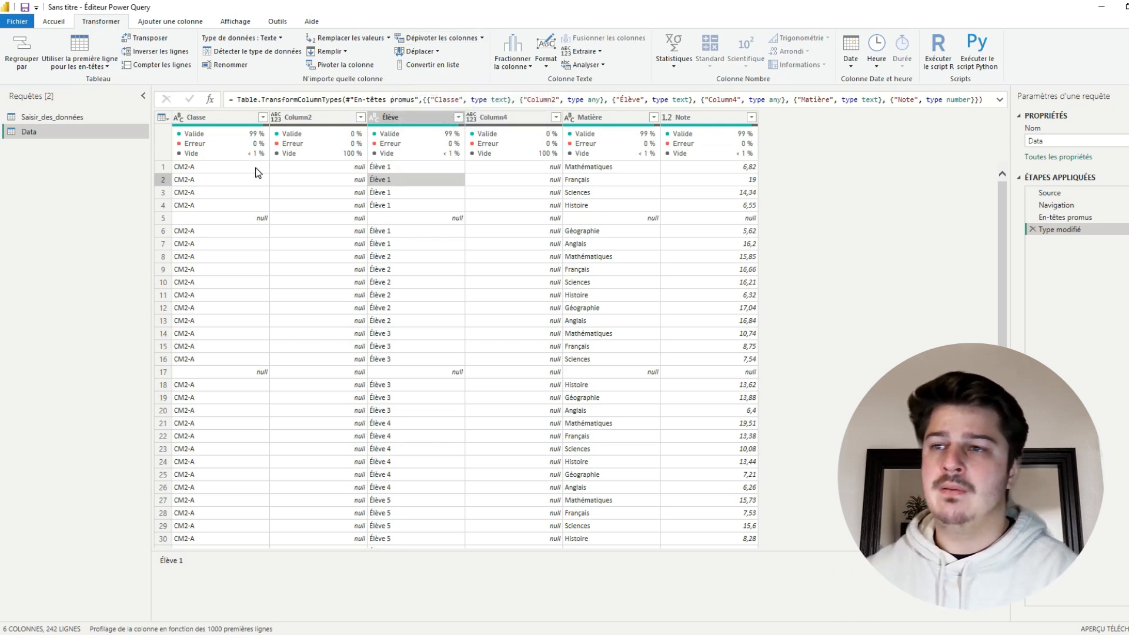
click(53, 21)
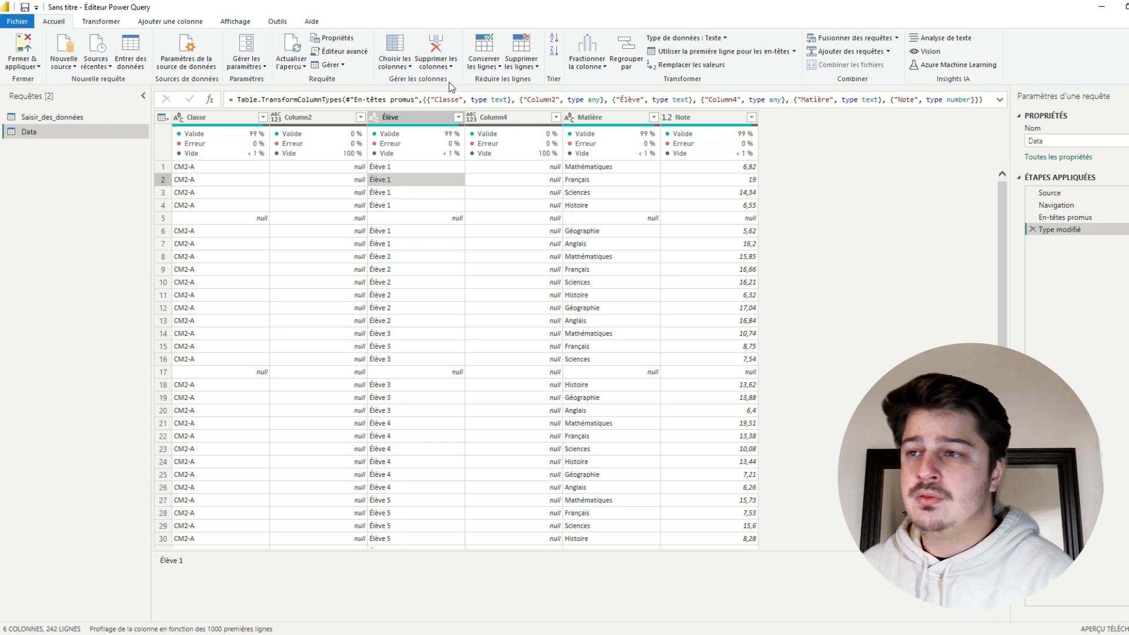
- Remove the Élève and Column4 columns from the Data query, and delete the resulting Colonnes supprimées step
click(436, 63)
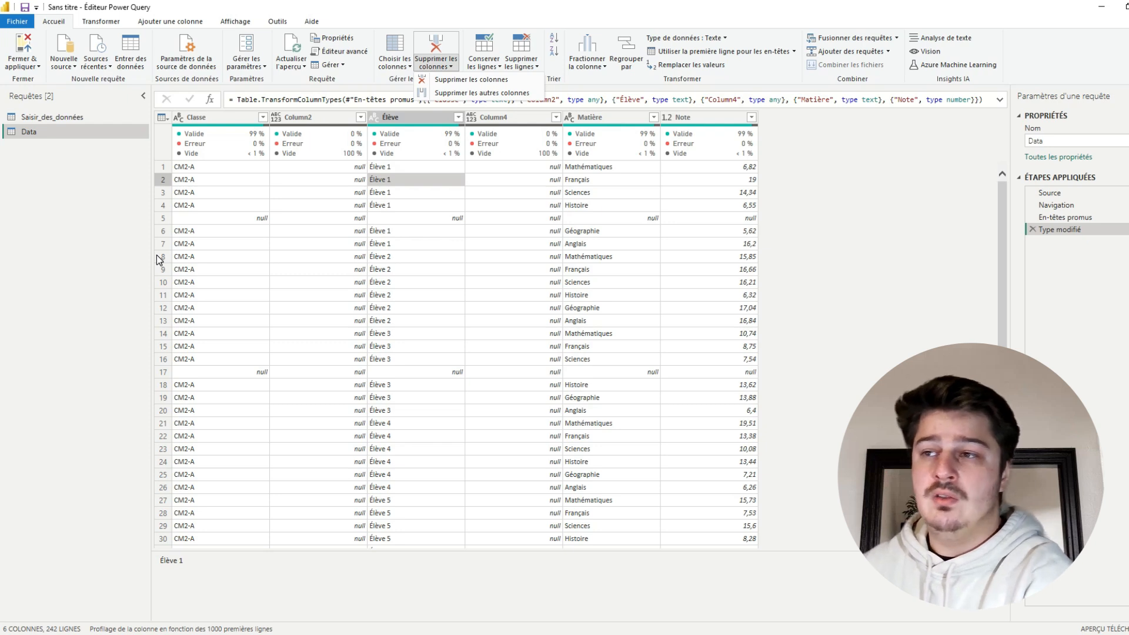
click(488, 146)
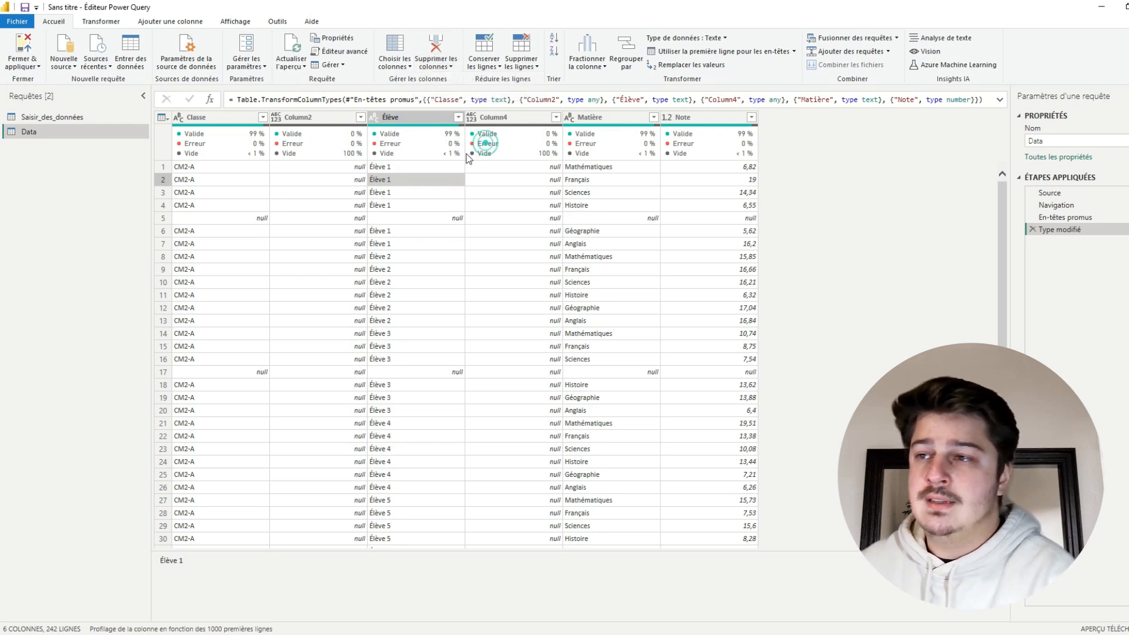
click(414, 116)
ctrl+click(500, 118)
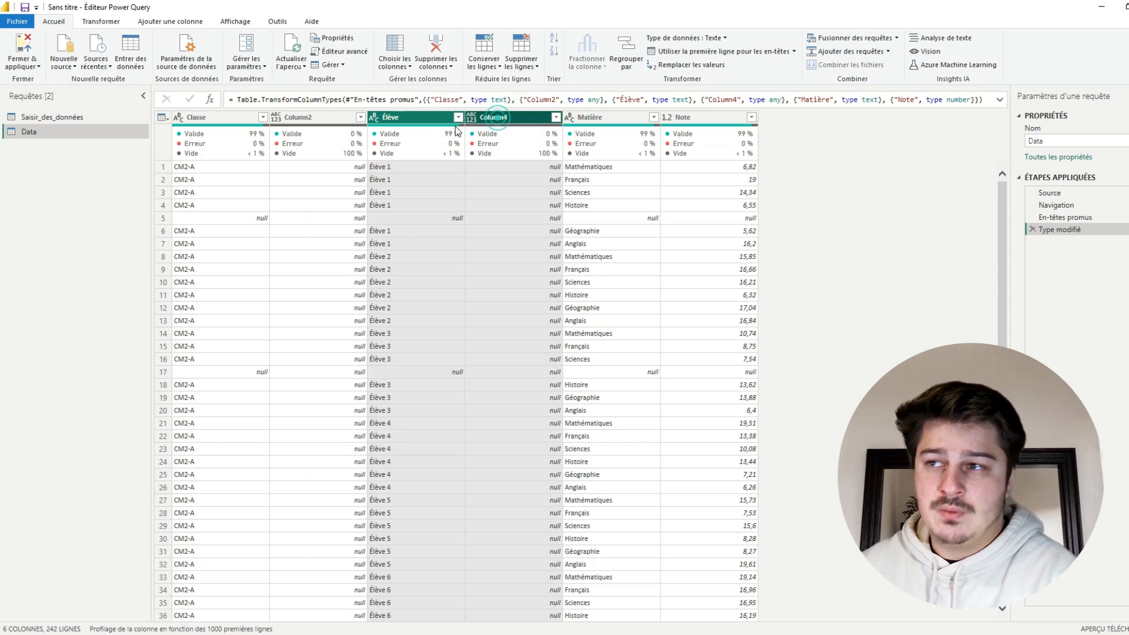
click(436, 63)
click(488, 81)
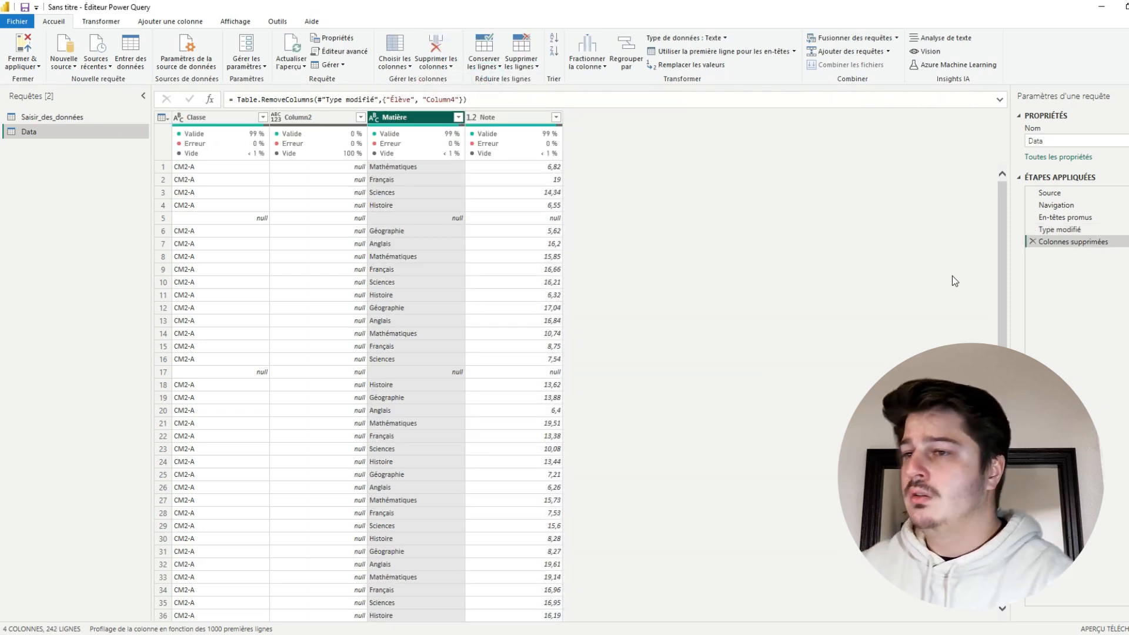
click(1033, 242)
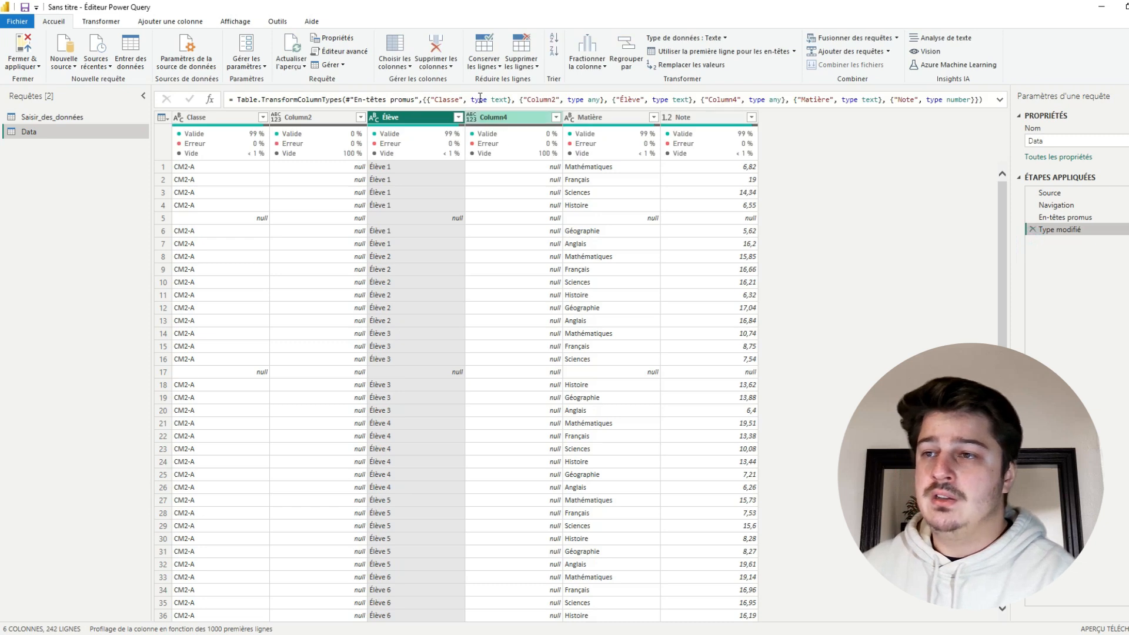
- Remove all columns except Élève and Column4 from the Data query, and delete the resulting Autres colonnes supprimées step
ctrl+click(506, 118)
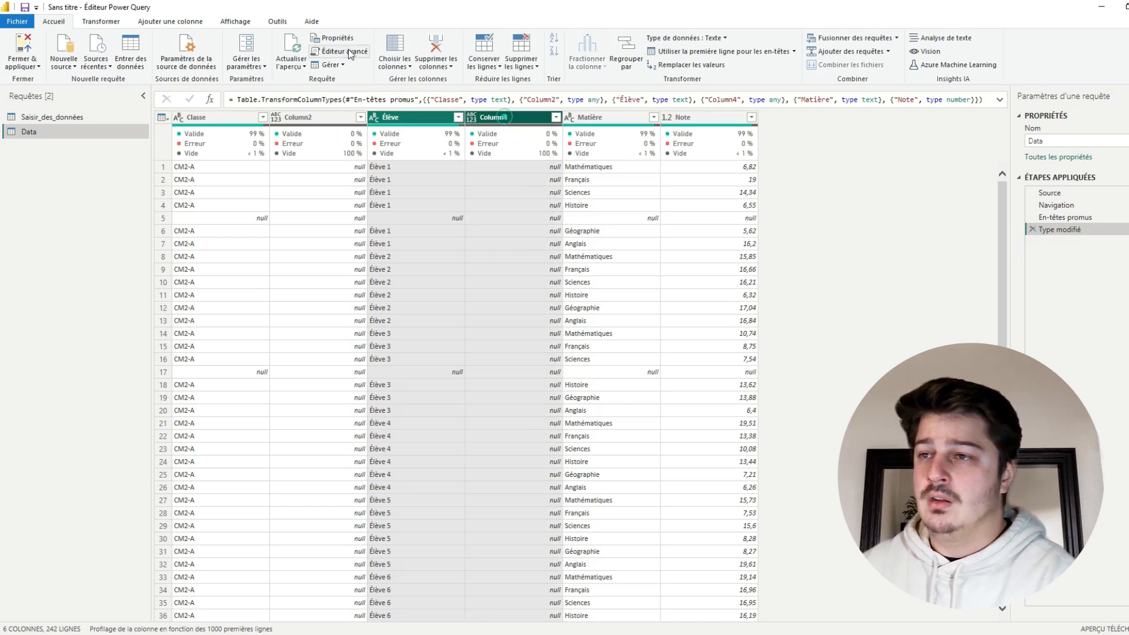
click(438, 61)
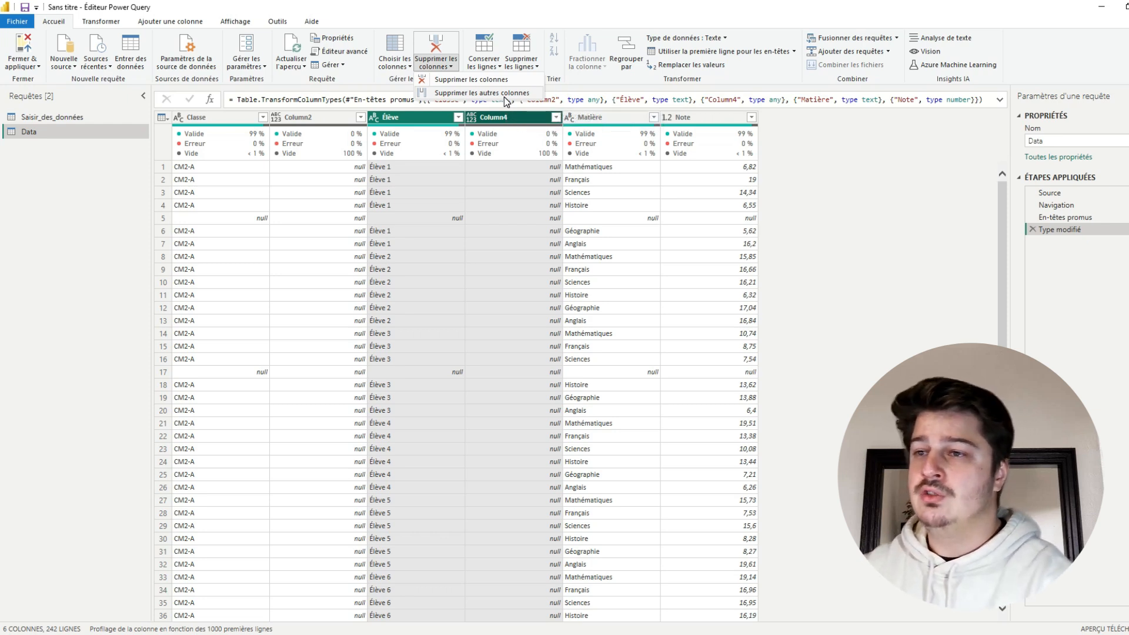
click(504, 95)
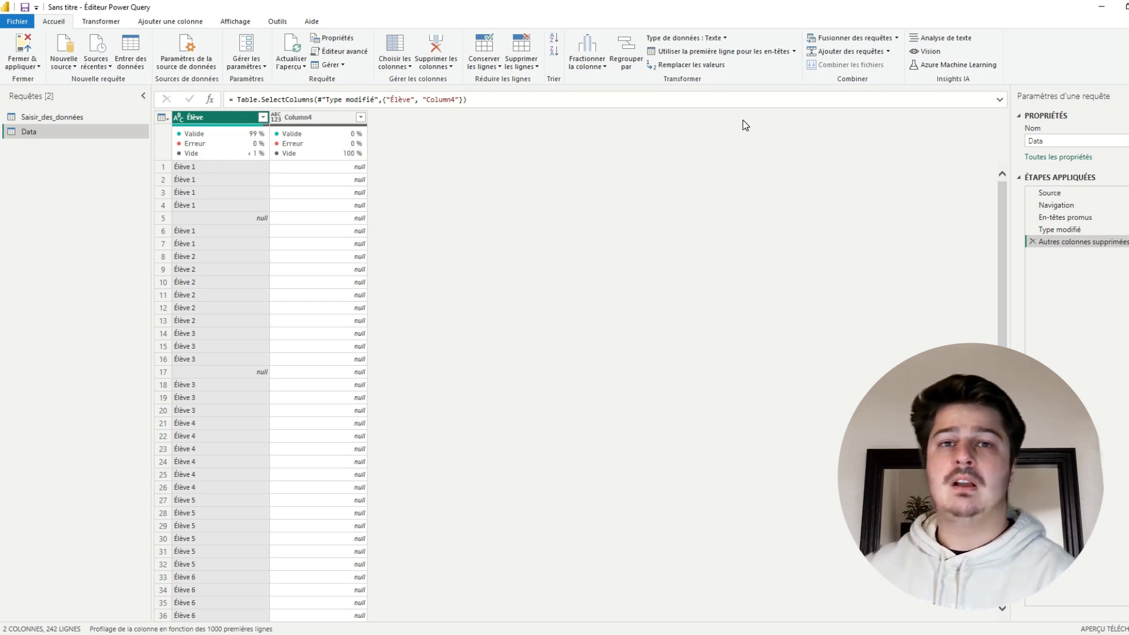
click(1032, 241)
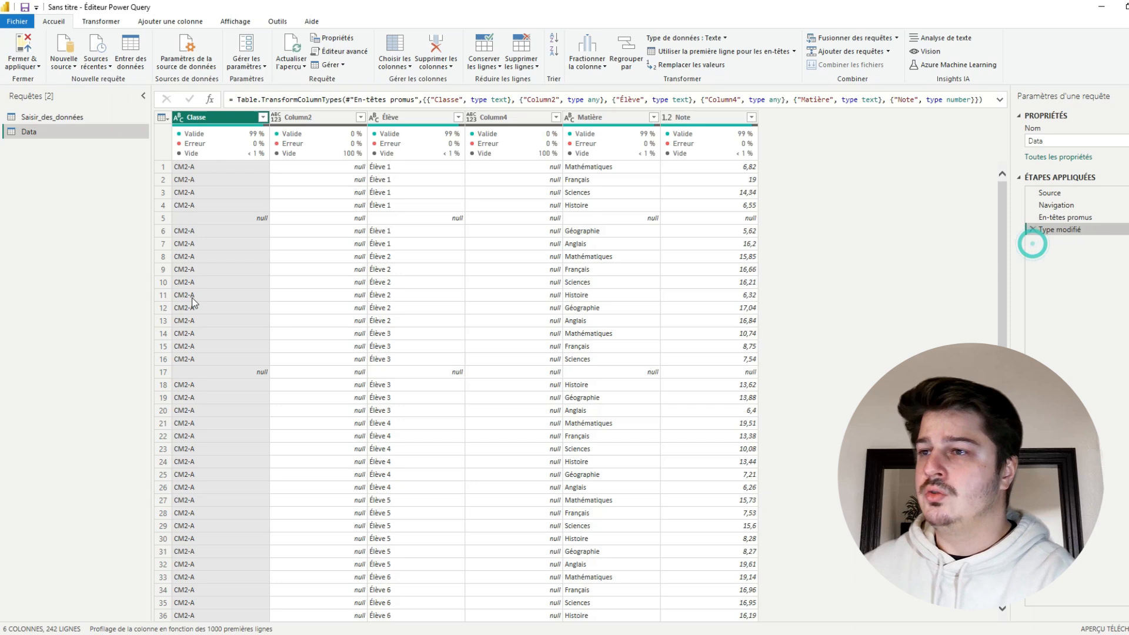
- Replace the value "Histoire" with "TEST" in the Matière column of the Data query
click(318, 242)
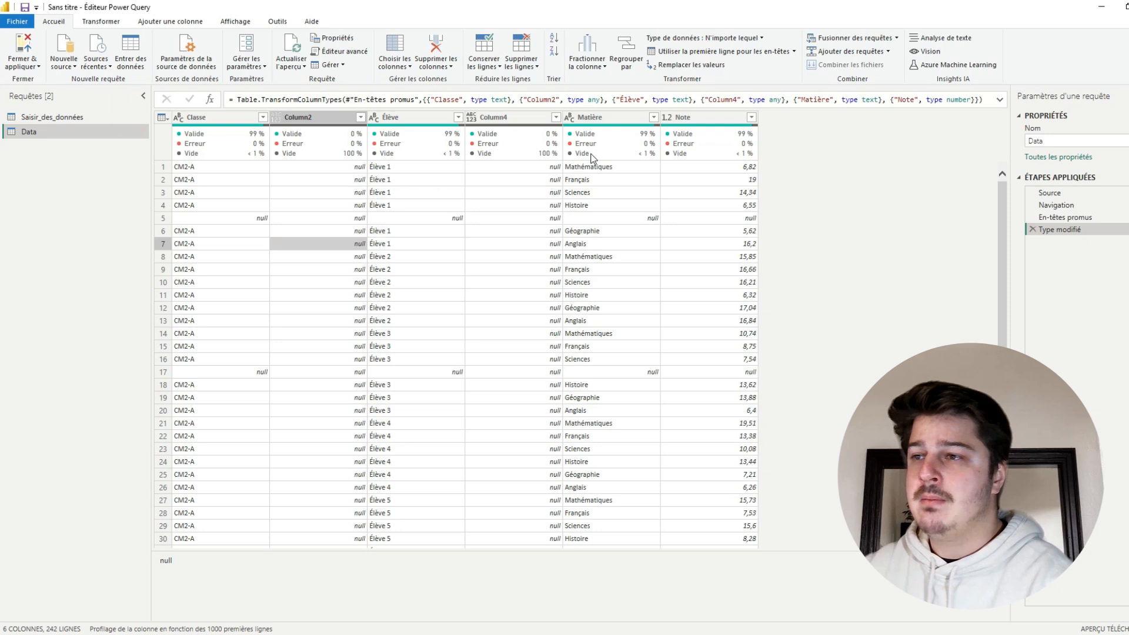
click(588, 117)
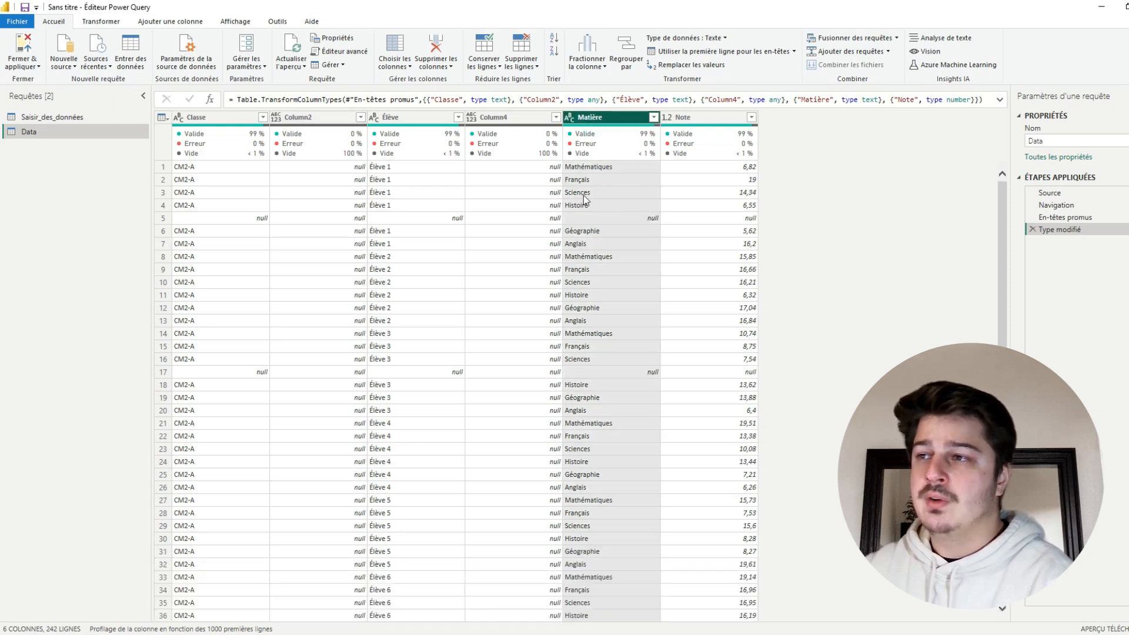
click(694, 66)
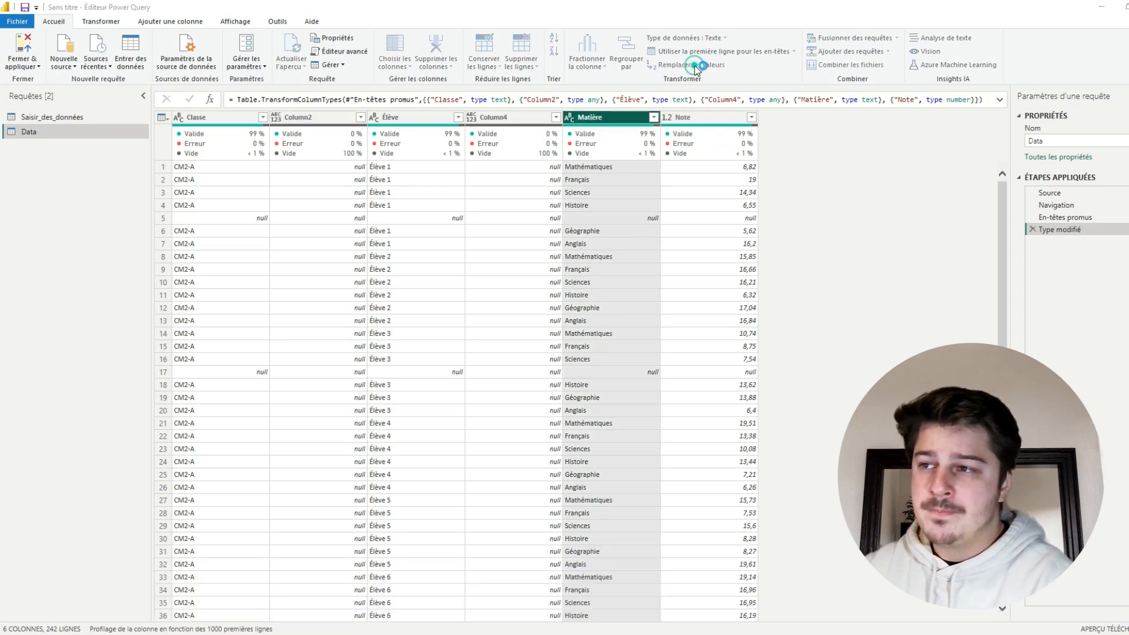
drag(579, 243, 666, 285)
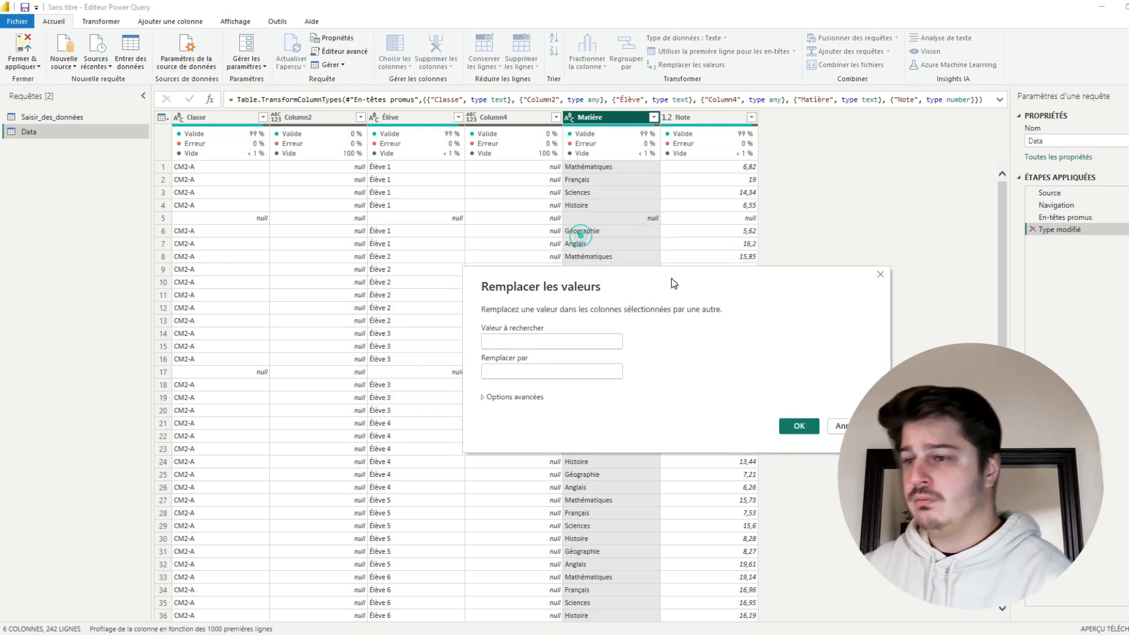
click(565, 347)
key(Caps_Lock)
text(H)
key(Caps_Lock)
text(istoire)
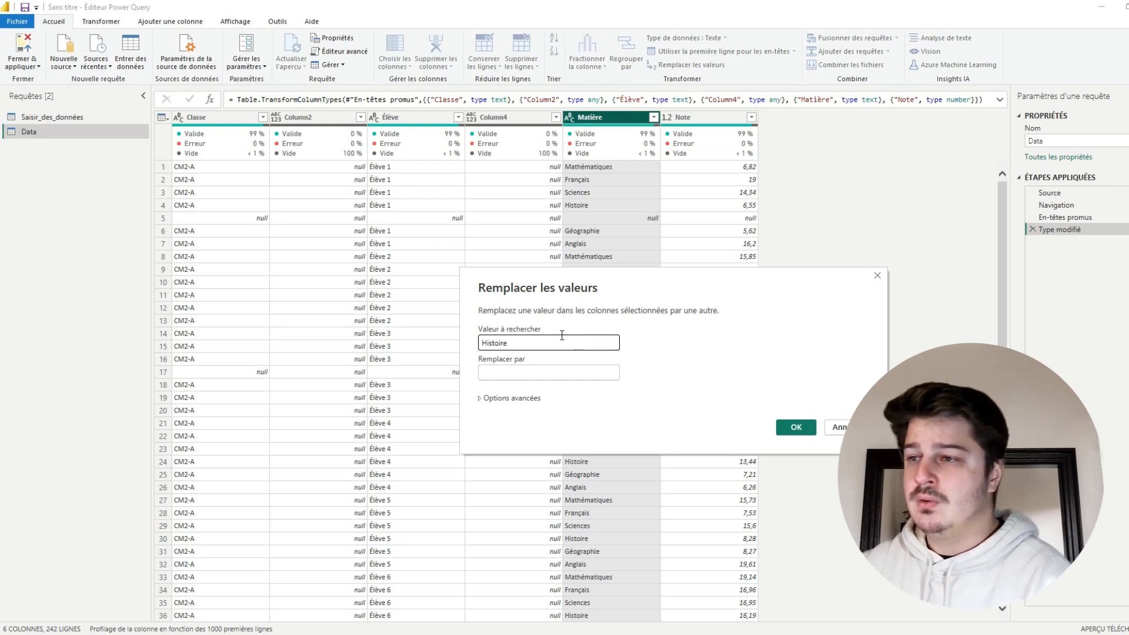
drag(604, 275, 710, 241)
click(670, 337)
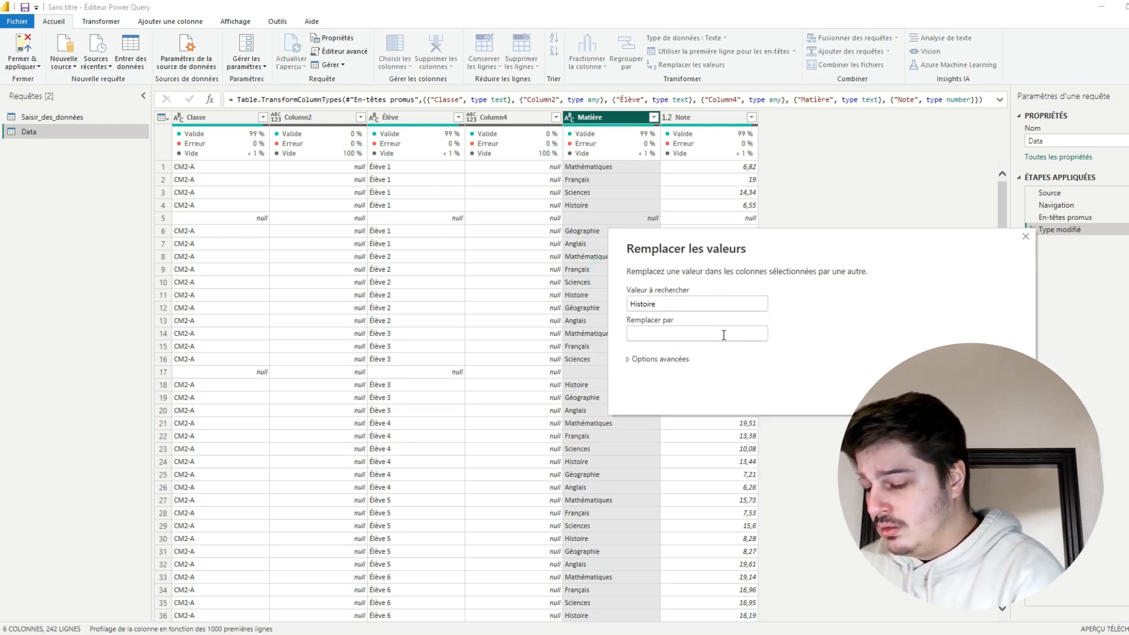
key(Caps_Lock)
text(TEST)
key(Caps_Lock)
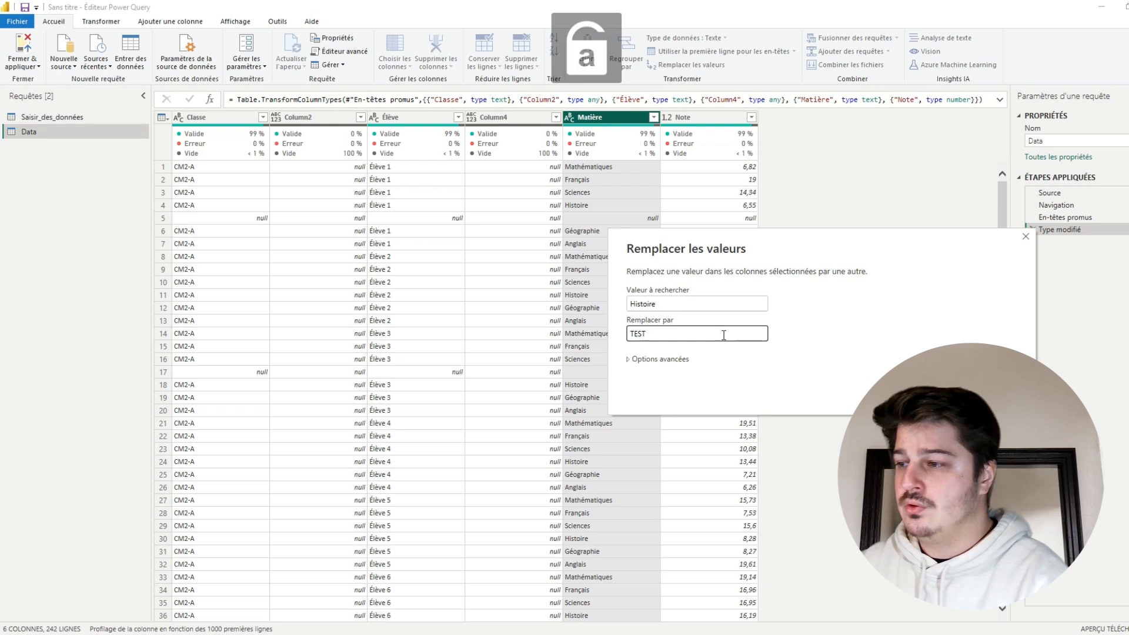
key(Return)
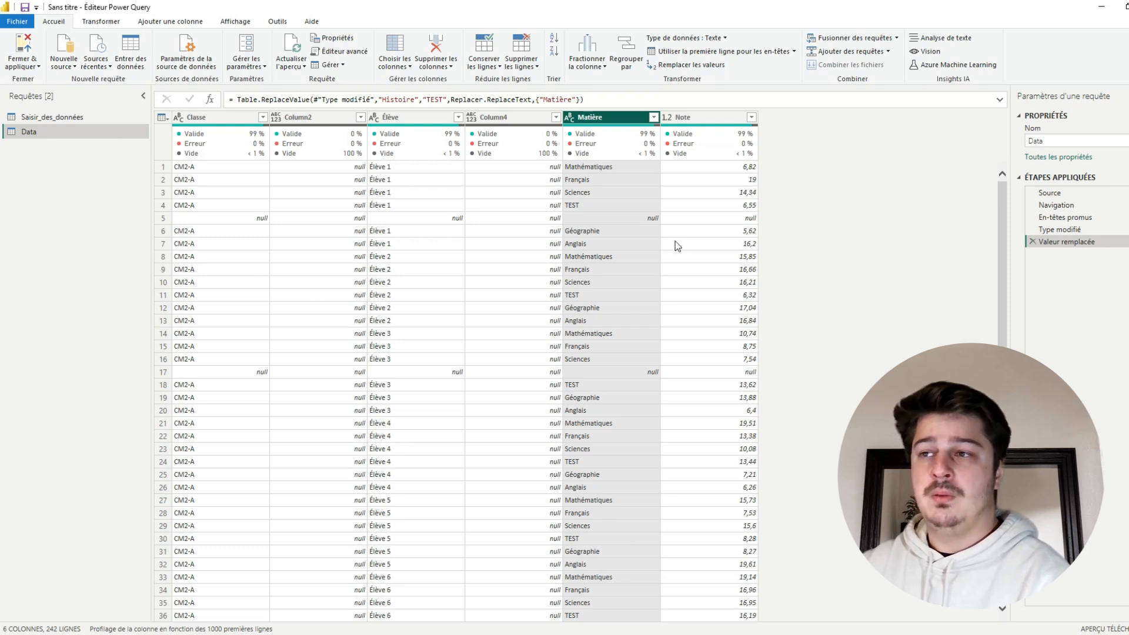
- Remove the empty rows from the Data query
click(461, 270)
click(519, 66)
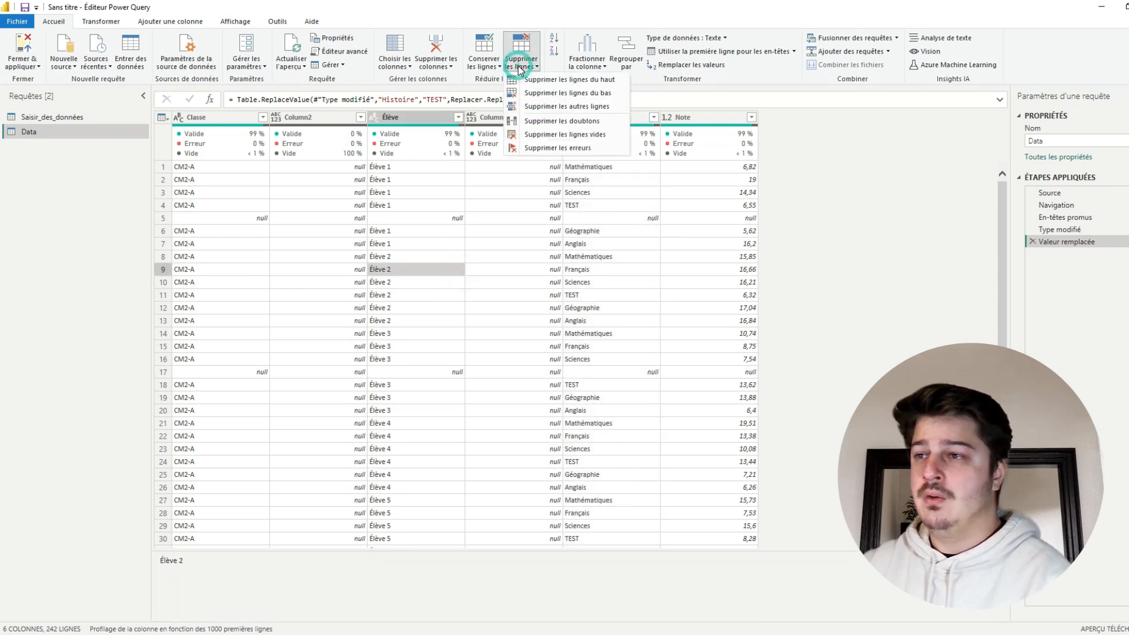
click(579, 137)
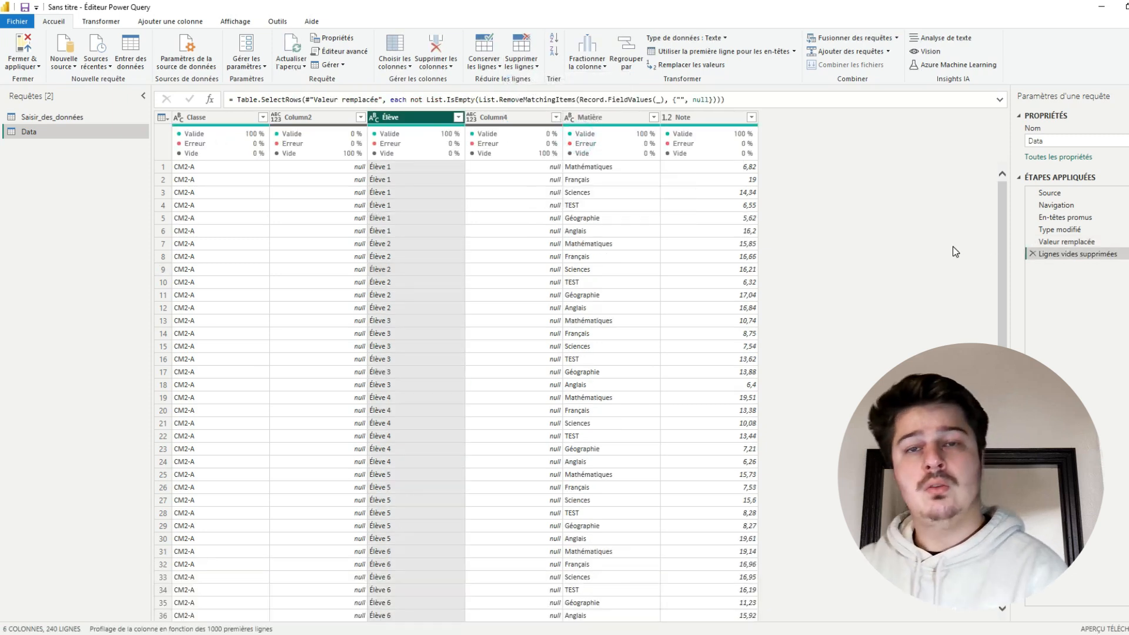
- Select Column2 and Column4 together and remove them from the Data query
click(315, 117)
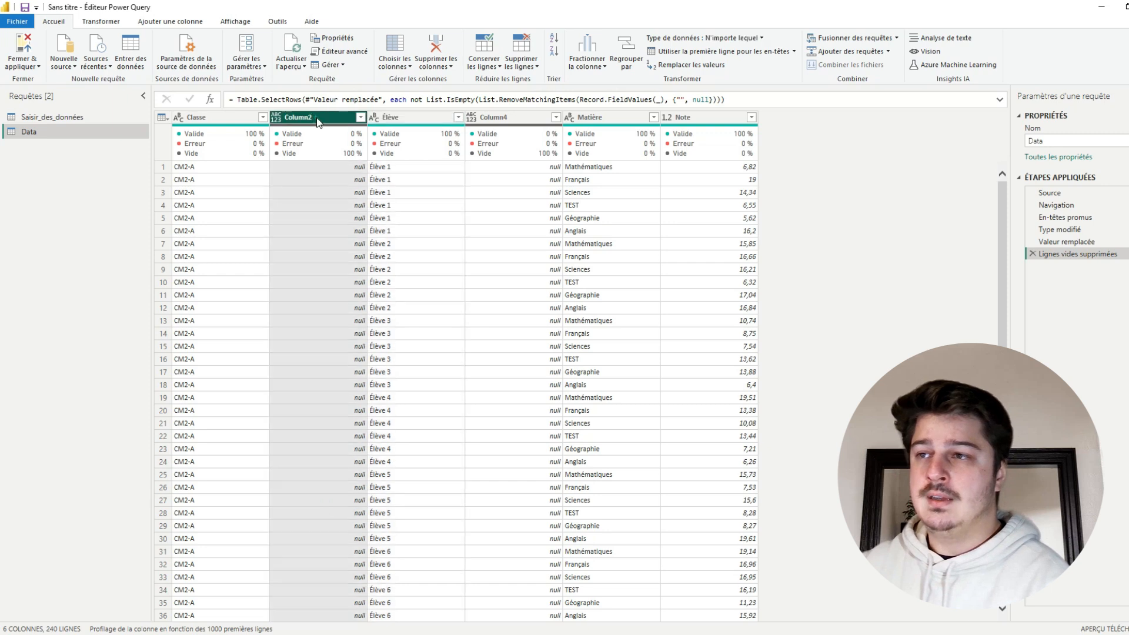
ctrl+click(529, 118)
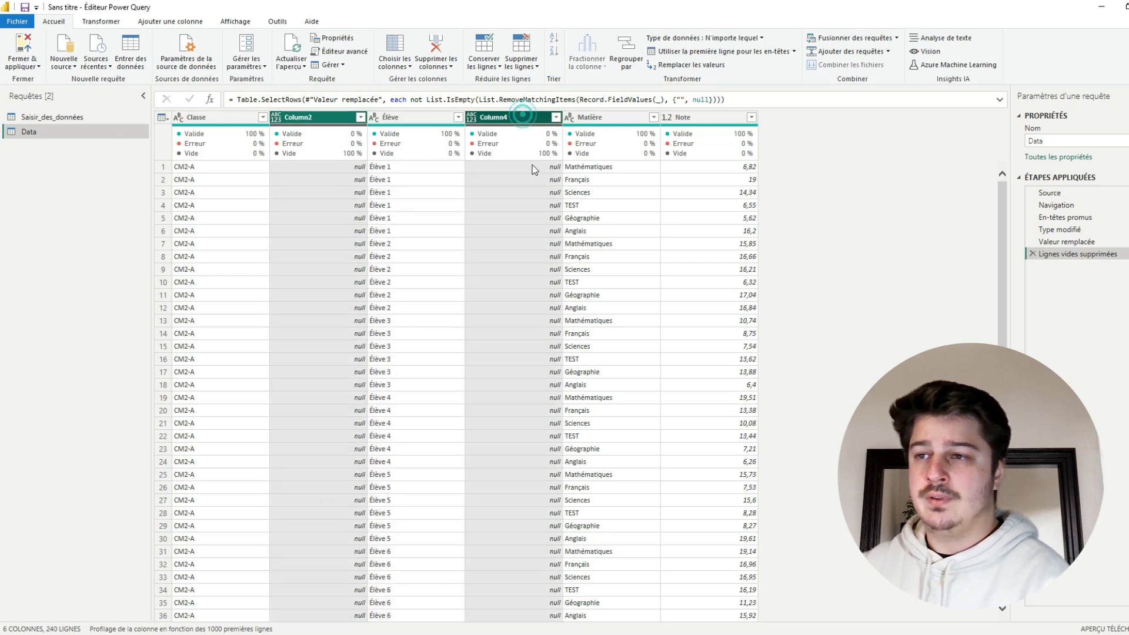
click(438, 53)
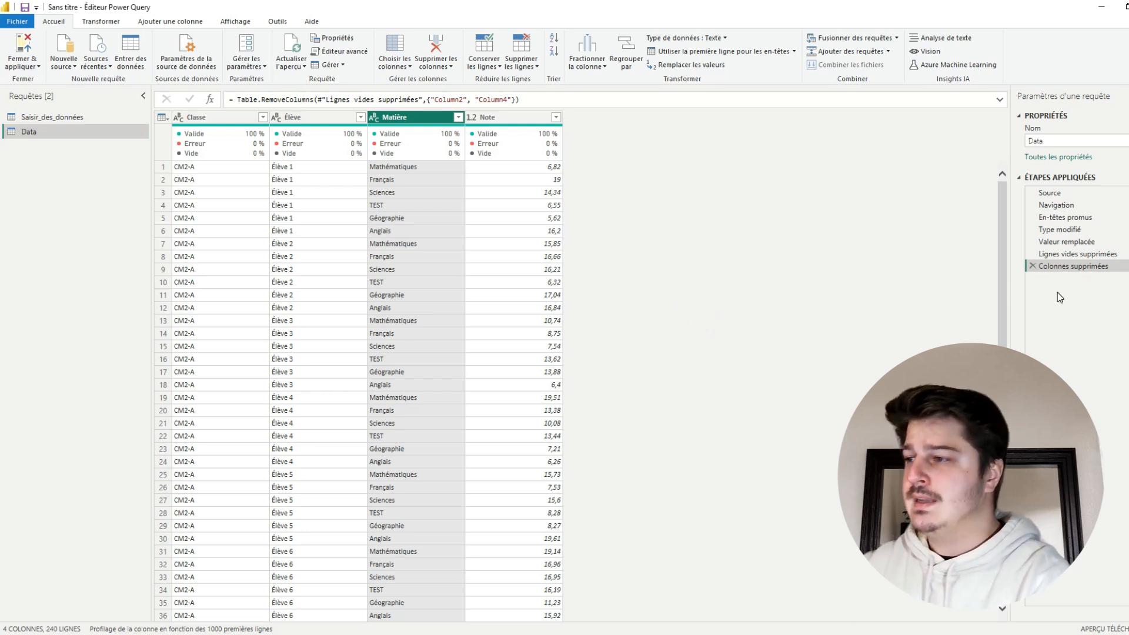
- Delete the Valeur remplacée step from the applied steps of the Data query and confirm the deletion
click(1065, 247)
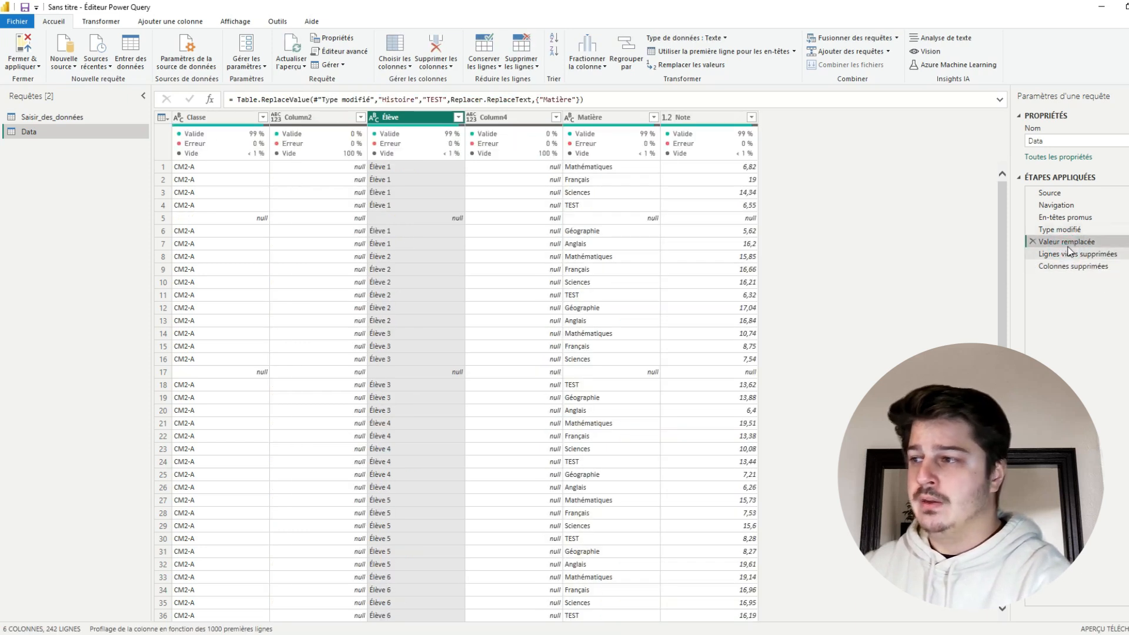
click(1033, 241)
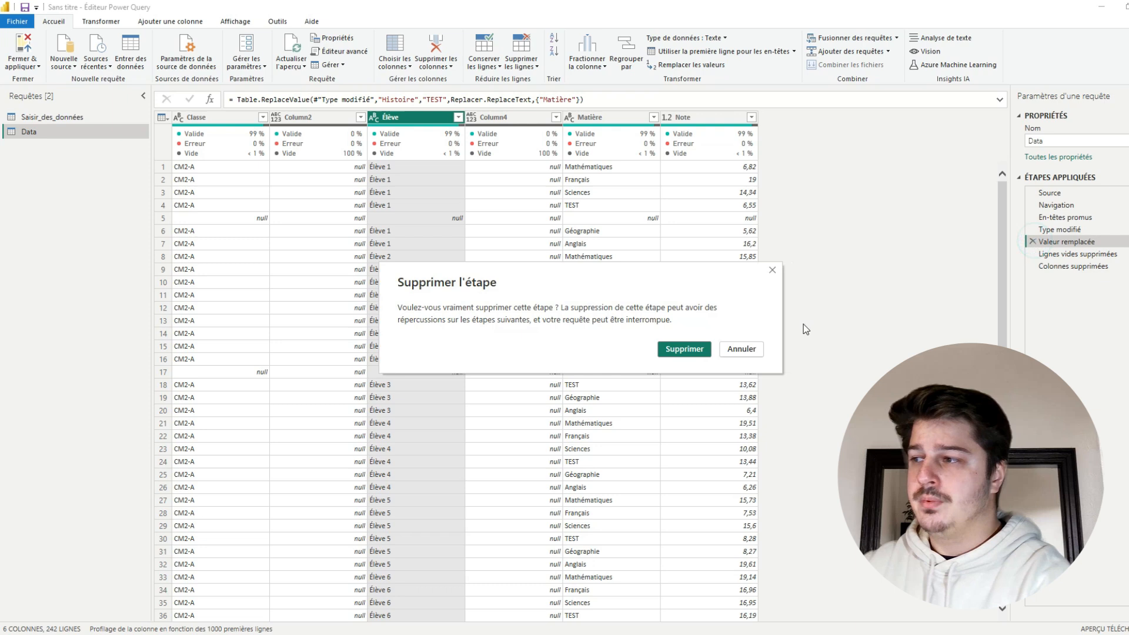
click(684, 349)
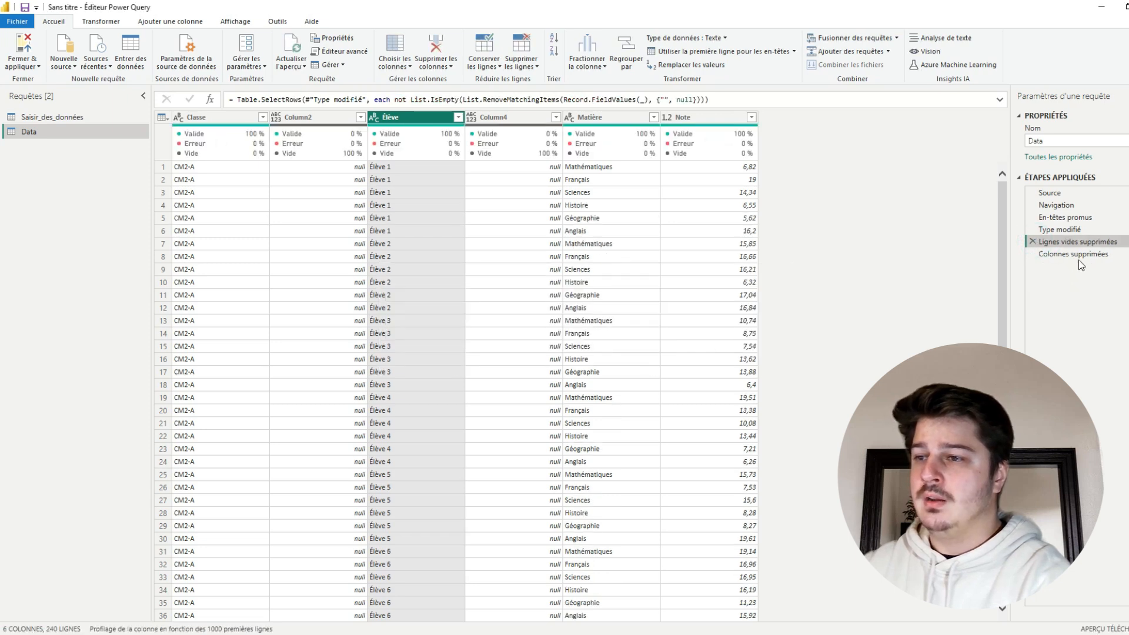
- Filter the Matière column after the Colonnes supprimées step to keep only the Histoire rows
click(1079, 256)
click(395, 205)
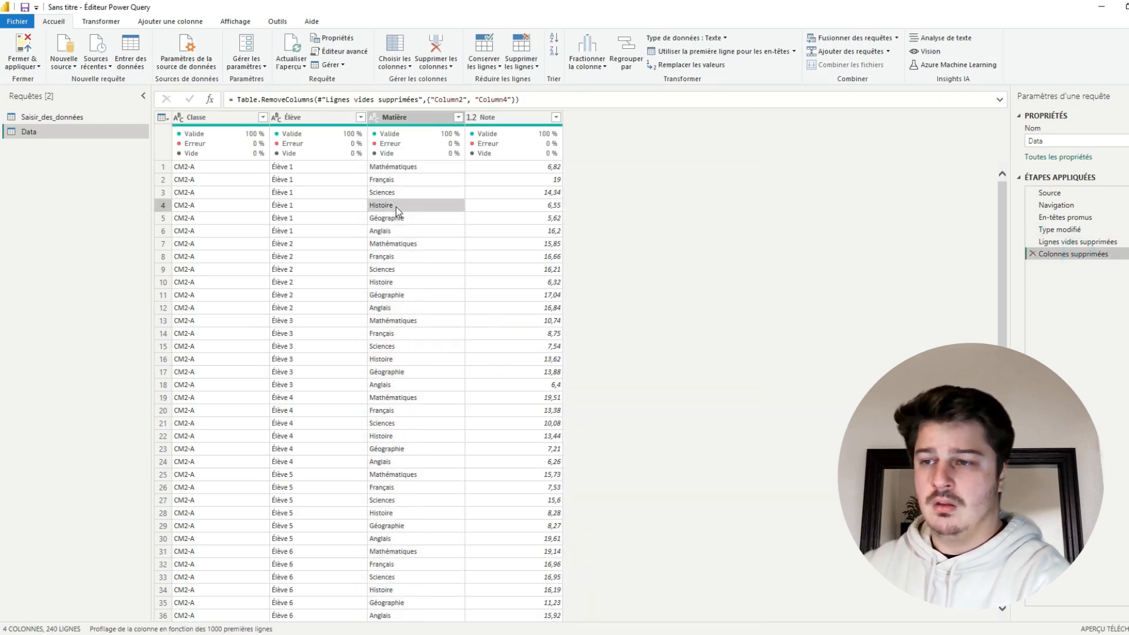
click(458, 118)
click(458, 118)
click(336, 245)
click(310, 295)
click(395, 338)
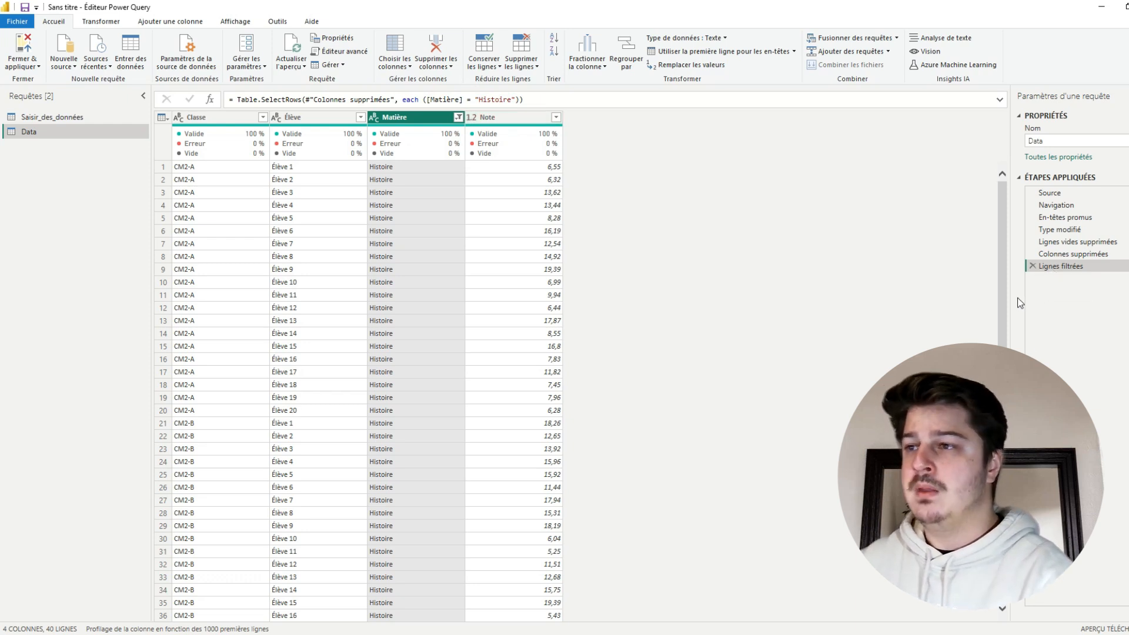
- Review the applied steps of the Data query one by one, ending on Lignes filtrées
mouse_move(298, 140)
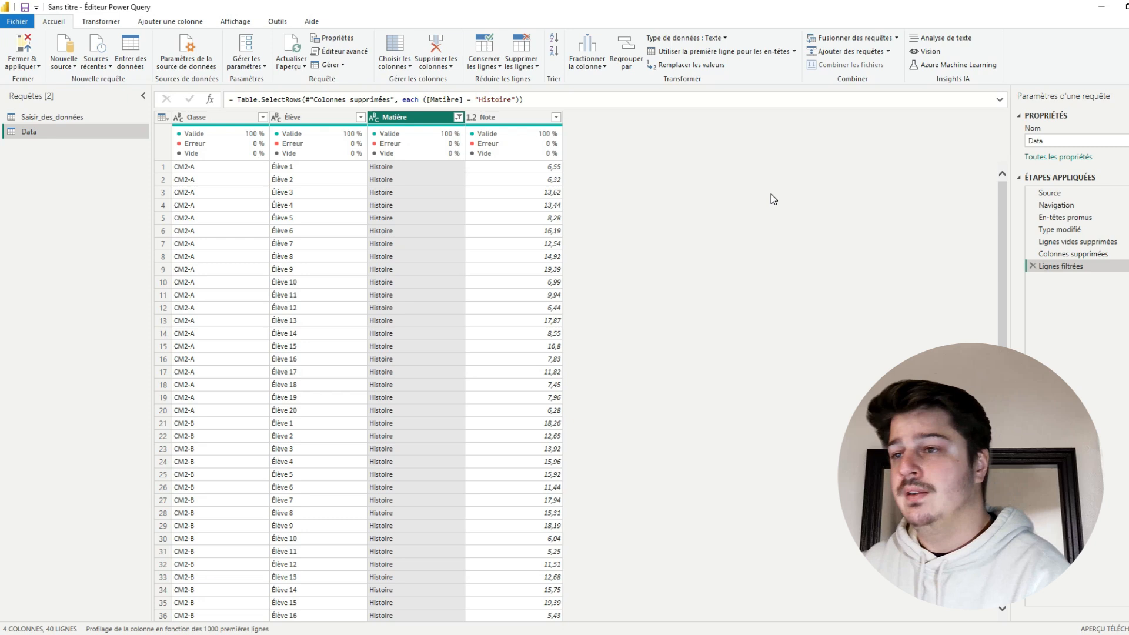
click(1079, 242)
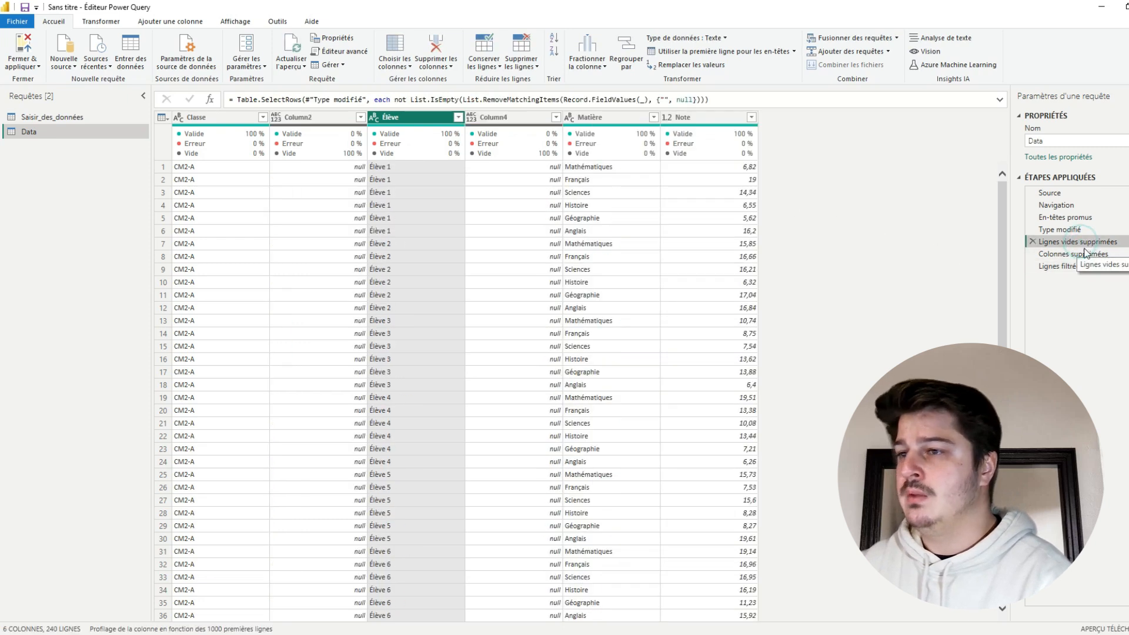
click(1088, 255)
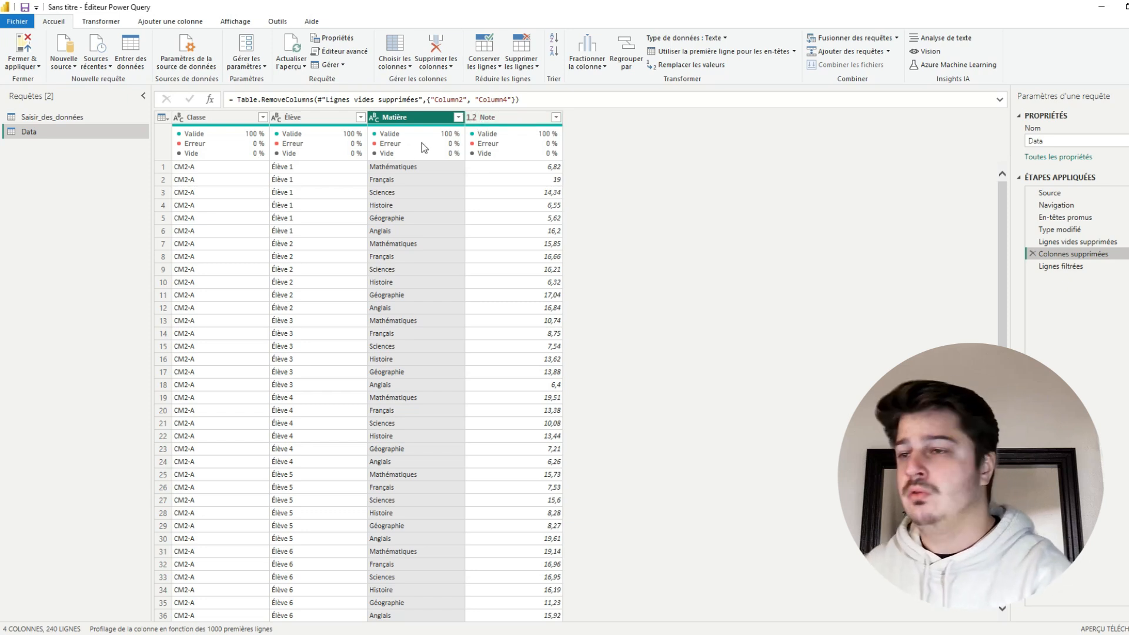
mouse_move(423, 147)
mouse_move(559, 155)
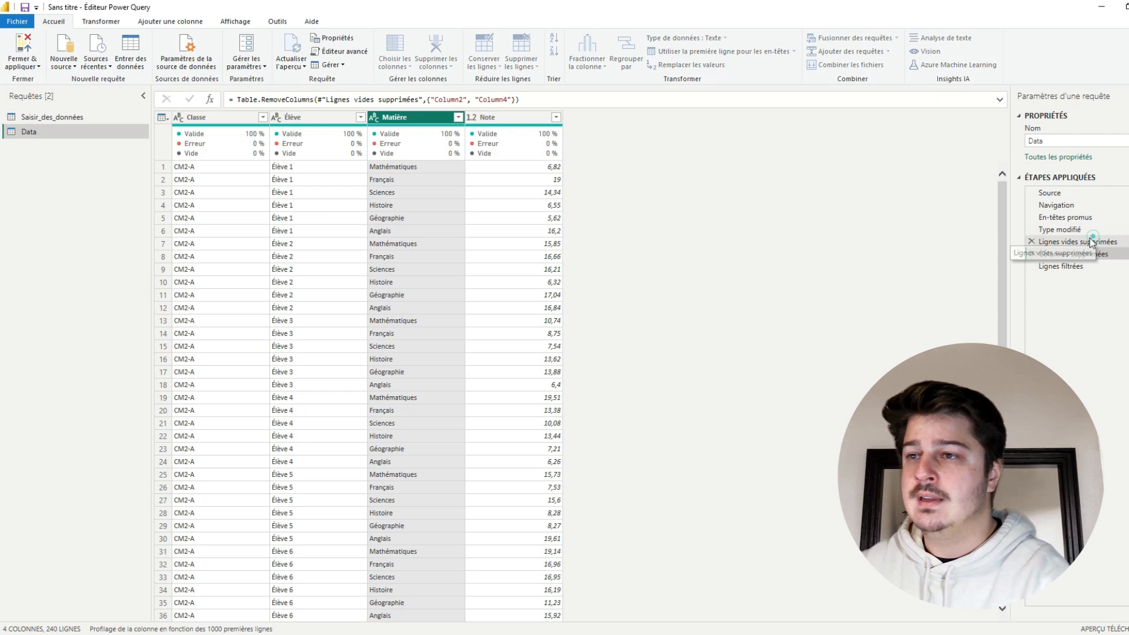
click(1066, 229)
click(1078, 217)
click(1094, 201)
click(1085, 271)
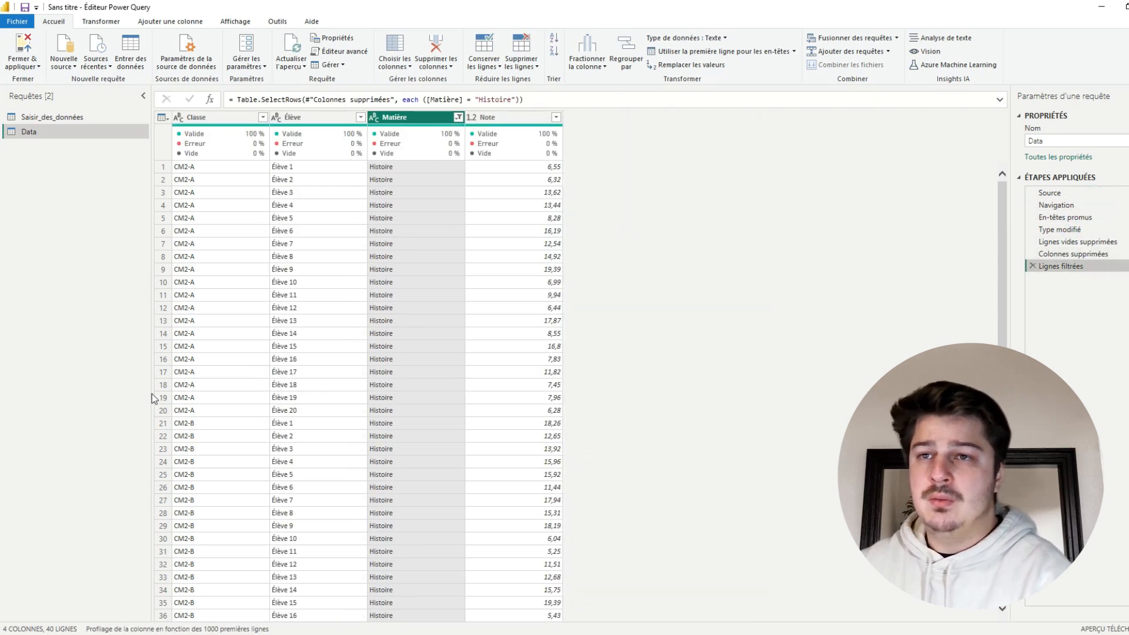
- Close the query editor, apply the changes and look through the updated Data table in Power BI Desktop
click(36, 44)
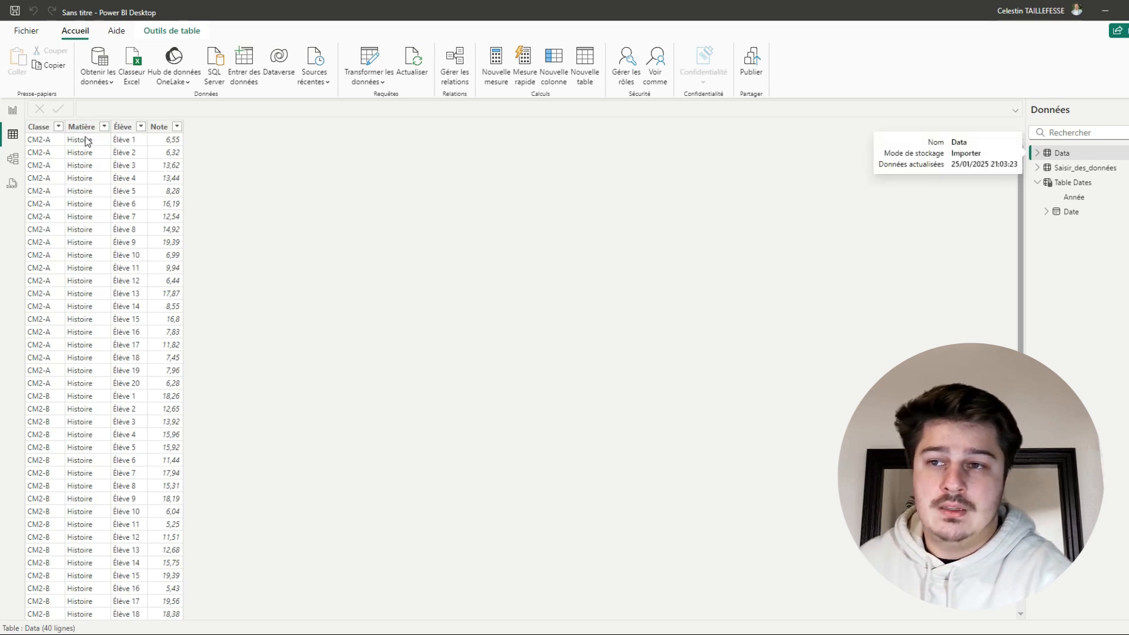
scroll(141, 232, down, 1)
scroll(159, 465, up, 1)
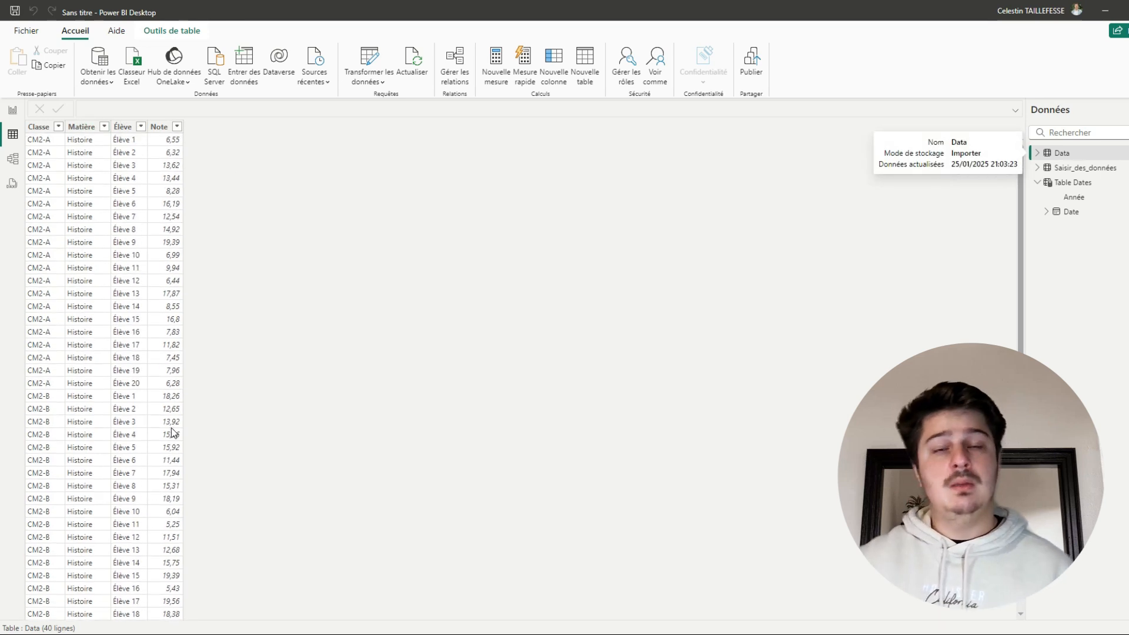